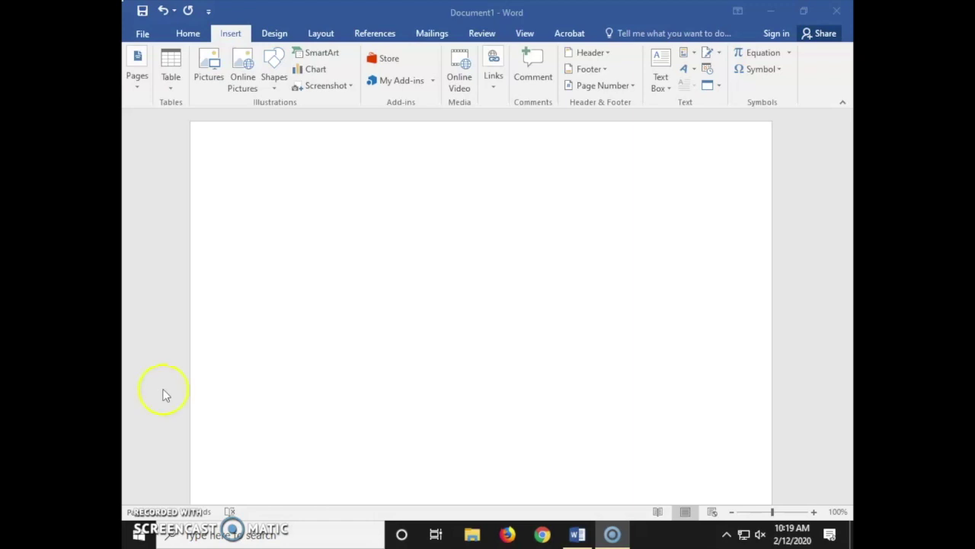
# Insert the plain bell-curve image from a Bing search for 'normal curve' into the document
pyautogui.click(165, 394)
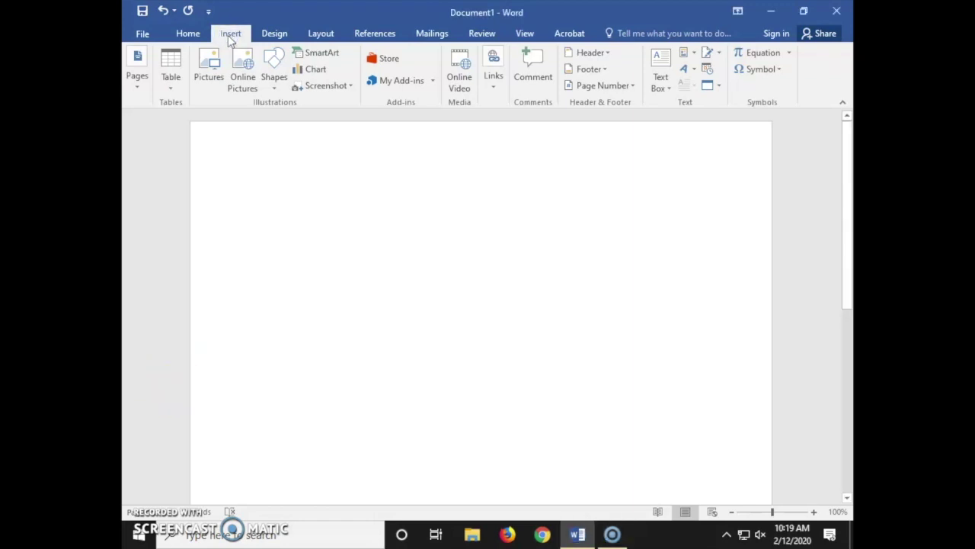
pyautogui.click(242, 73)
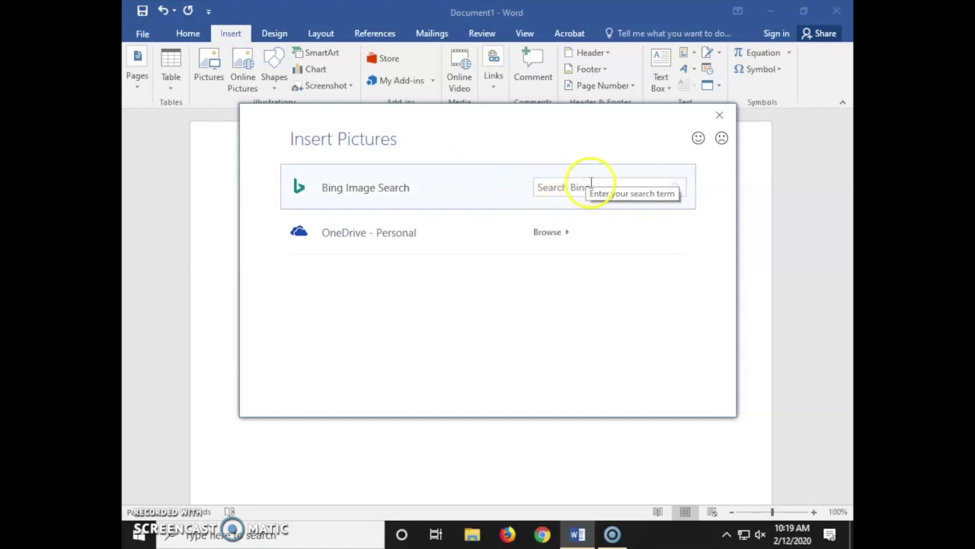
pyautogui.click(605, 189)
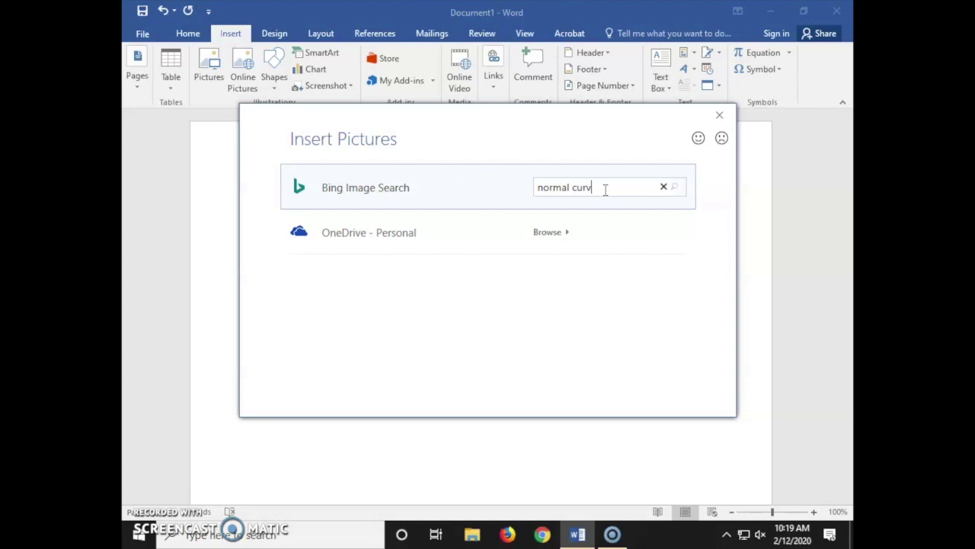
pyautogui.press('Return')
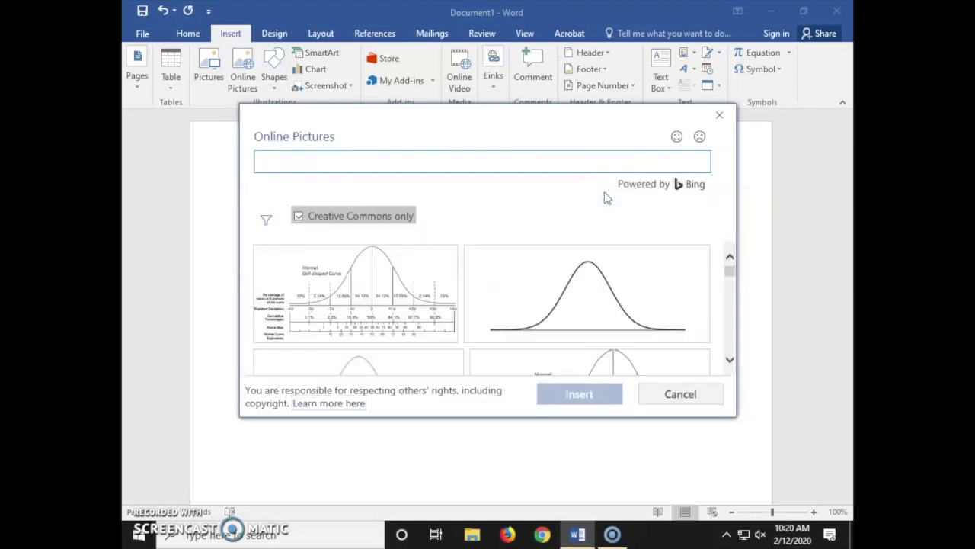
pyautogui.click(616, 295)
pyautogui.click(615, 295)
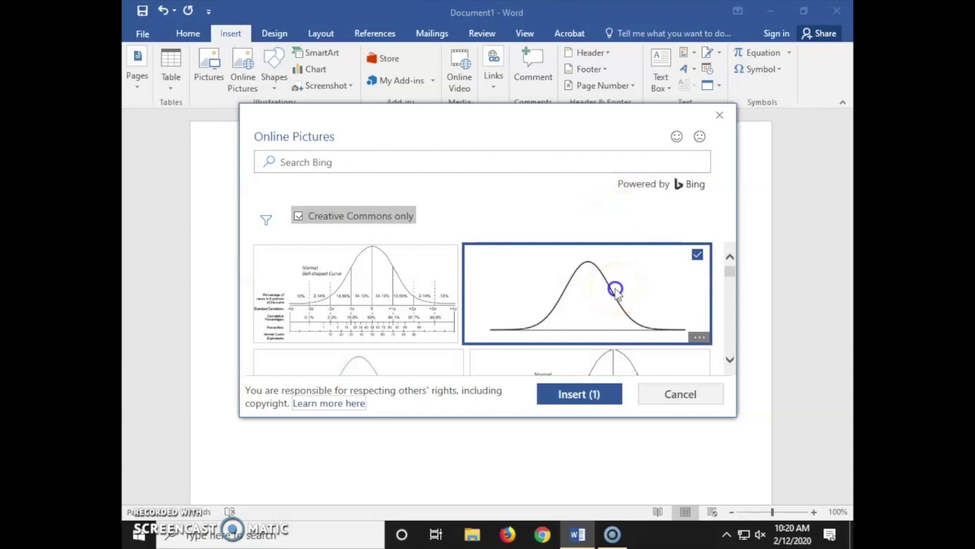
pyautogui.click(579, 394)
pyautogui.click(579, 389)
pyautogui.click(233, 32)
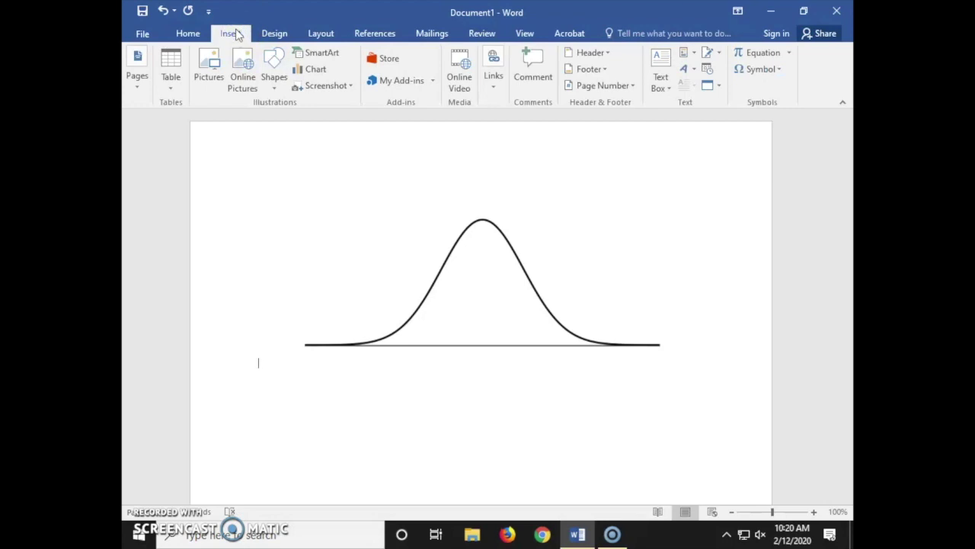
# Draw a vertical line from the curve's peak down to the baseline
pyautogui.click(274, 84)
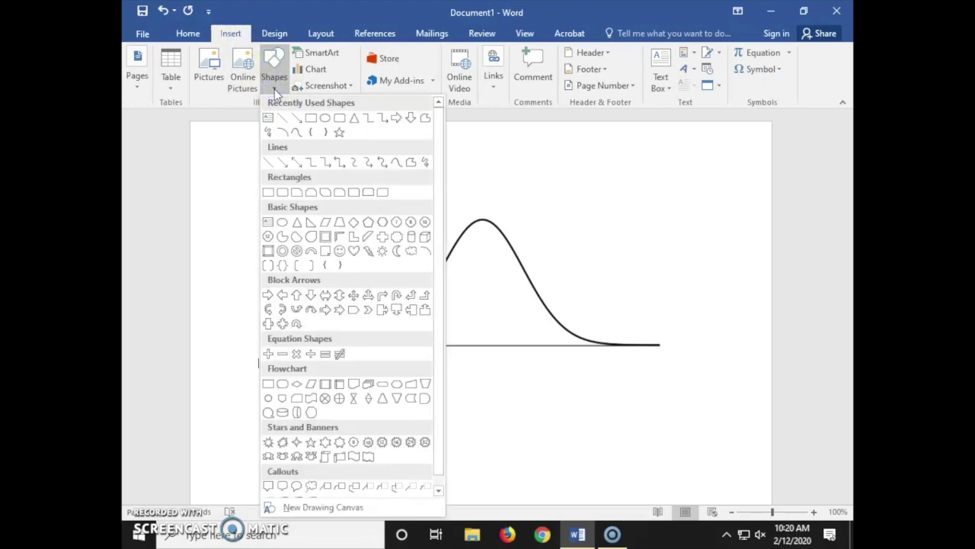
pyautogui.click(268, 162)
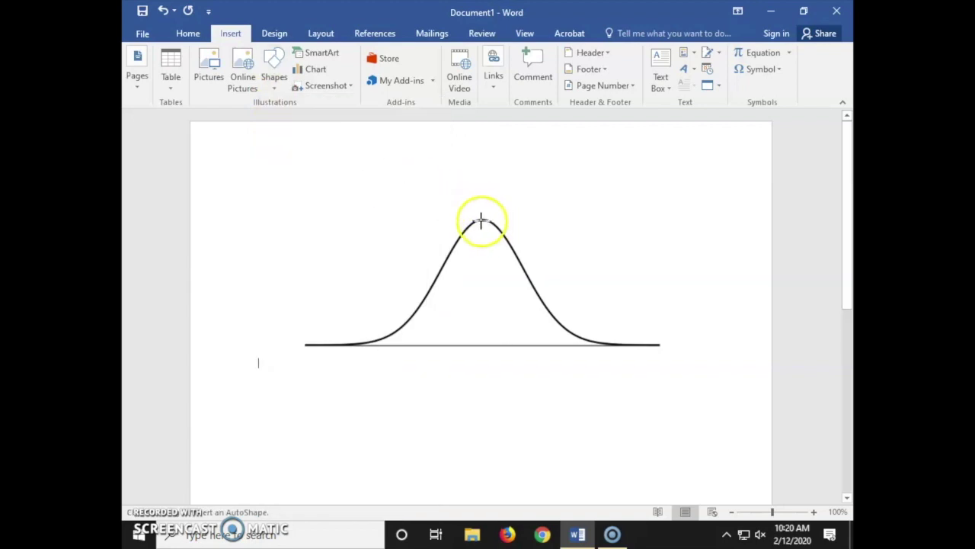
pyautogui.moveTo(483, 221); pyautogui.dragTo(486, 347)
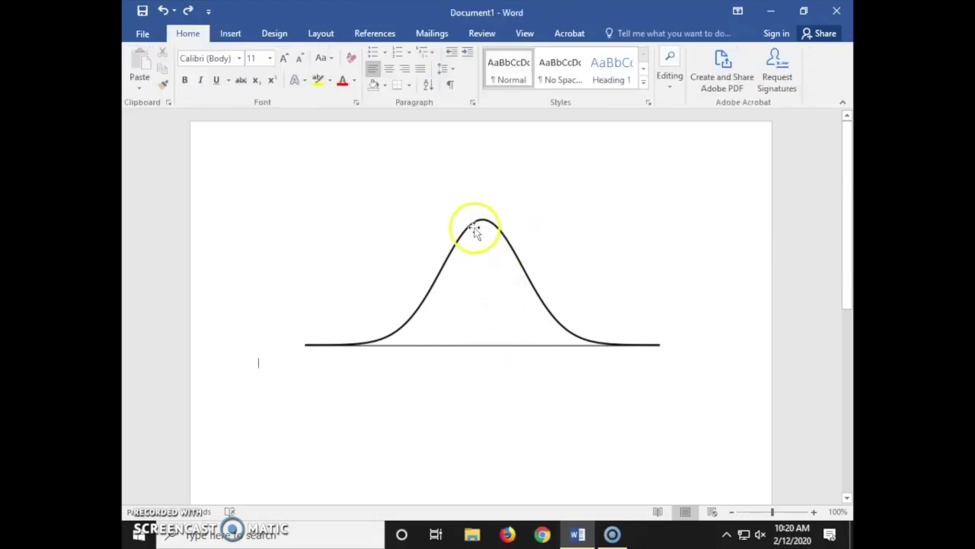
pyautogui.click(814, 218)
pyautogui.moveTo(843, 220); pyautogui.dragTo(848, 262)
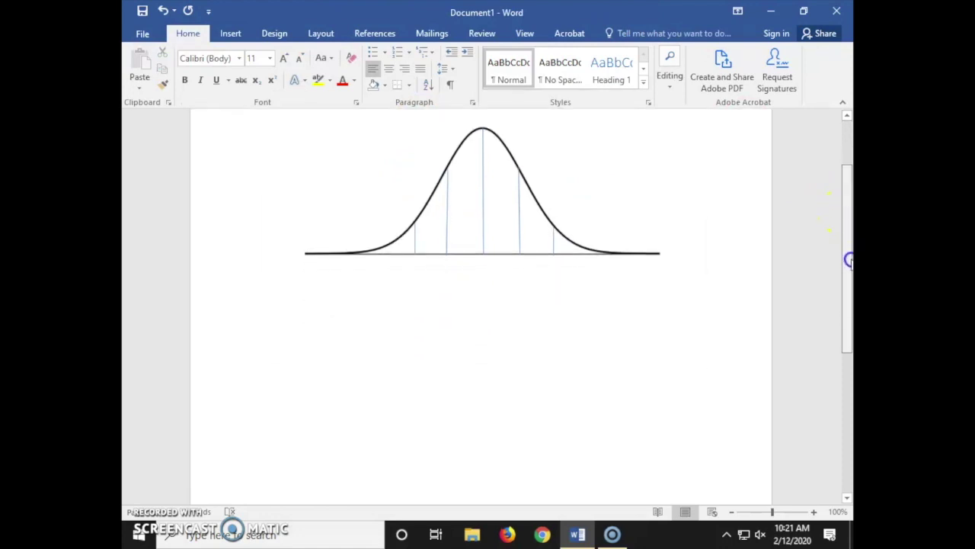
# Add another straight line on the right side of the curve
pyautogui.click(231, 34)
pyautogui.click(279, 85)
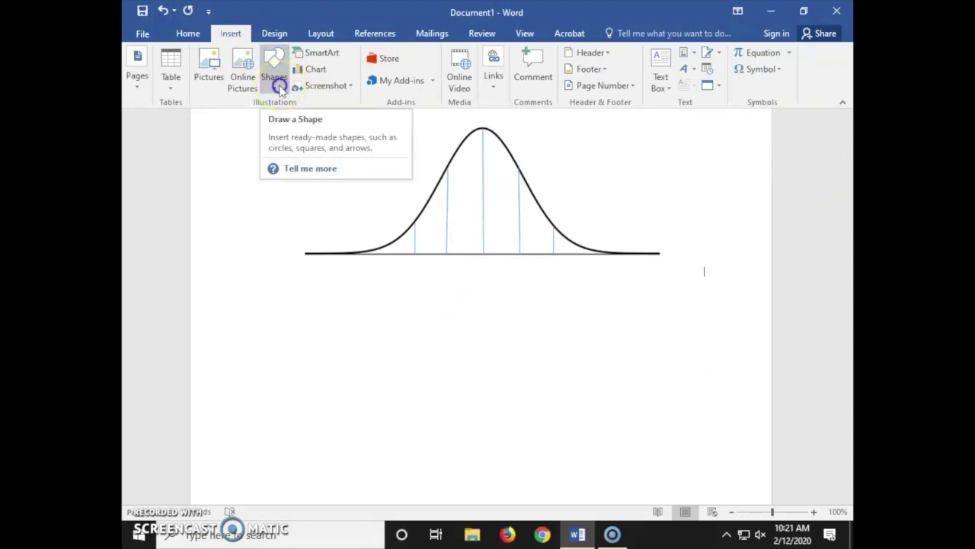
pyautogui.click(279, 86)
pyautogui.click(298, 130)
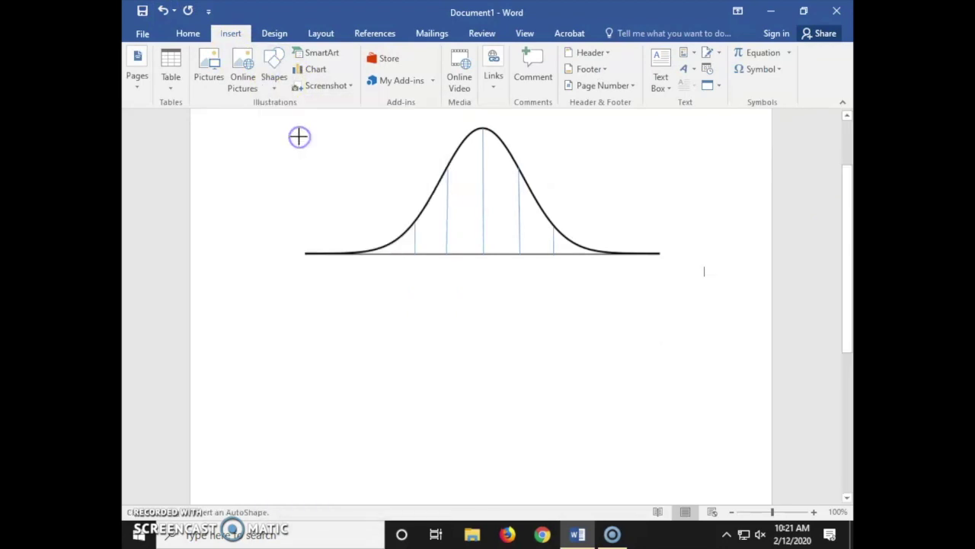
pyautogui.moveTo(846, 257); pyautogui.dragTo(849, 259)
pyautogui.moveTo(251, 442)
pyautogui.mouseDown()
pyautogui.moveTo(317, 429)
pyautogui.moveTo(344, 411)
pyautogui.moveTo(370, 348)
pyautogui.moveTo(396, 343)
pyautogui.moveTo(412, 372)
pyautogui.moveTo(414, 442)
pyautogui.moveTo(471, 454)
pyautogui.mouseUp()
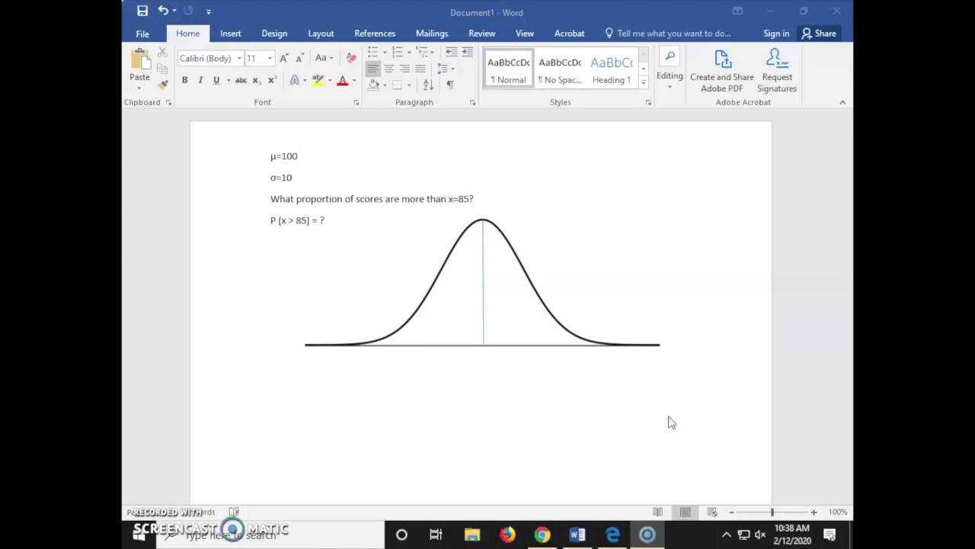
# Enter μ=100, σ=10, the x=85 question and P(x > 85) = ? above the curve
pyautogui.click(670, 421)
pyautogui.click(587, 279)
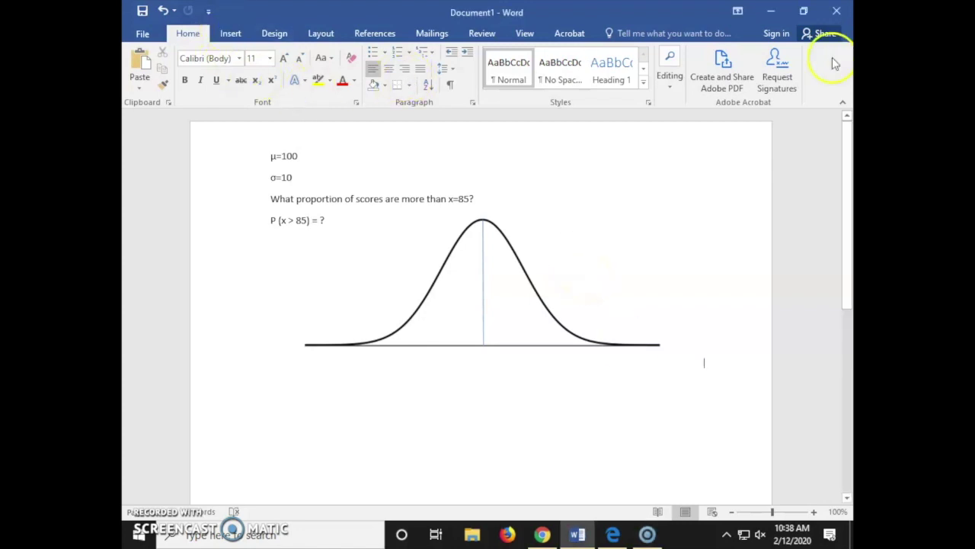
# Add a narrow text box reading σ=10 to the right of the centre line
pyautogui.click(231, 32)
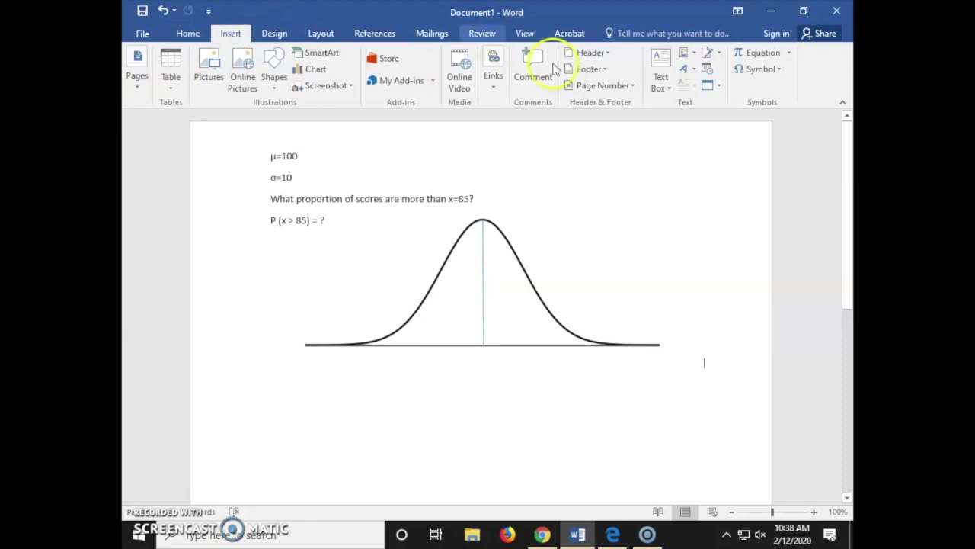
pyautogui.click(660, 88)
pyautogui.click(682, 387)
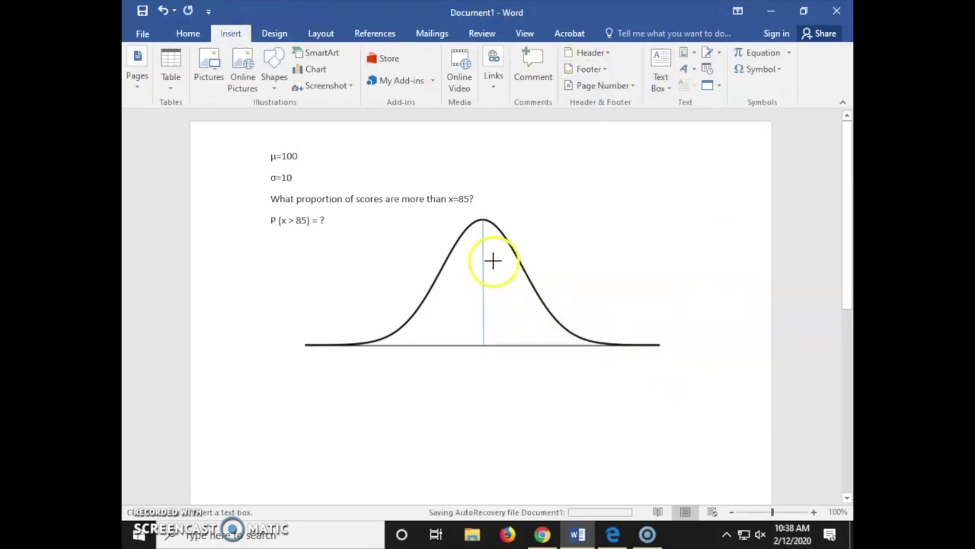
pyautogui.moveTo(493, 260); pyautogui.dragTo(514, 329)
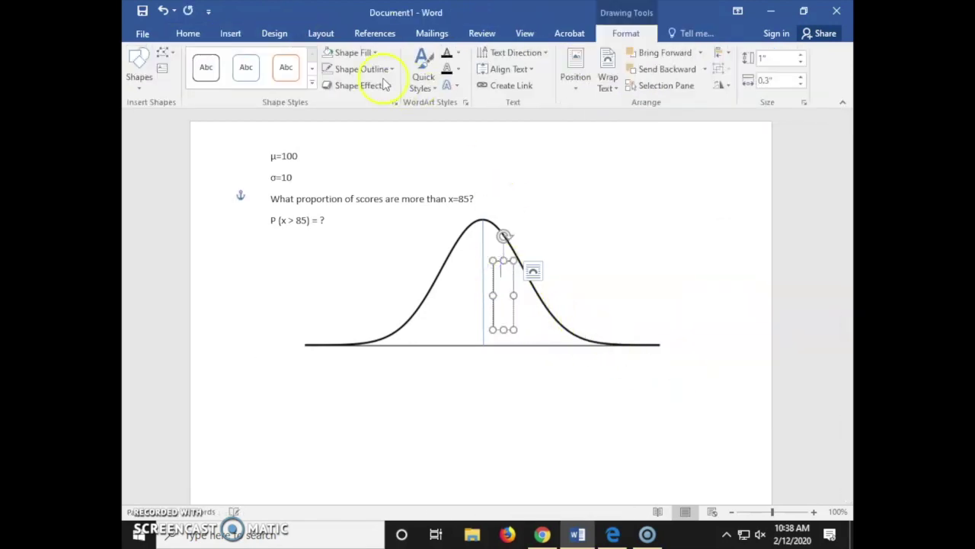
pyautogui.click(231, 34)
pyautogui.click(764, 69)
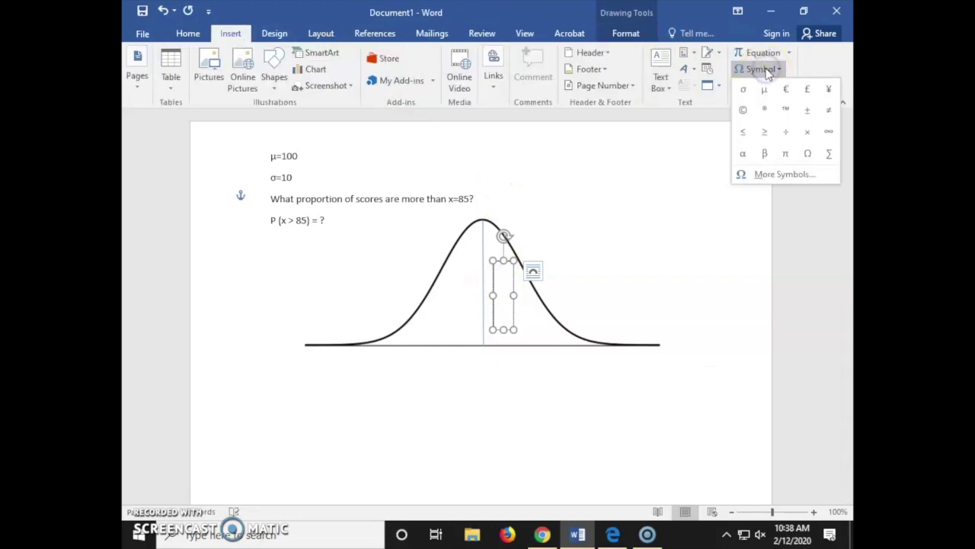
pyautogui.click(743, 90)
pyautogui.write('=10')
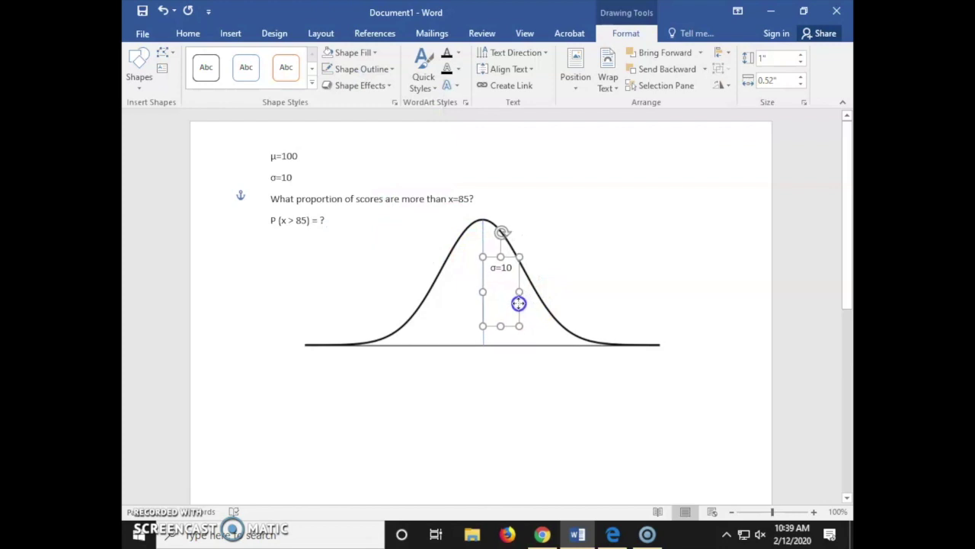
pyautogui.click(625, 242)
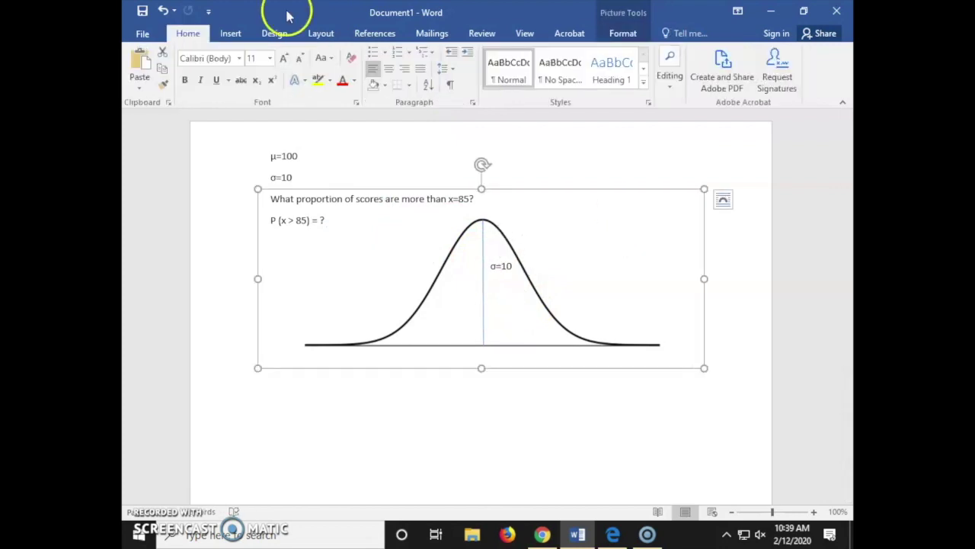
# Draw a short rightward arrow from the centre line under the σ=10 label
pyautogui.click(231, 34)
pyautogui.click(273, 90)
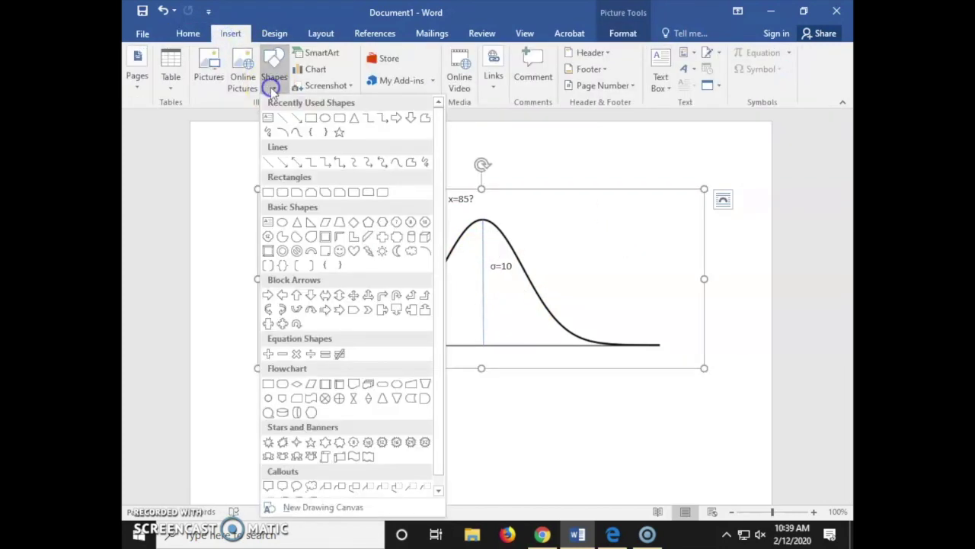
pyautogui.click(298, 123)
pyautogui.moveTo(490, 278); pyautogui.dragTo(525, 278)
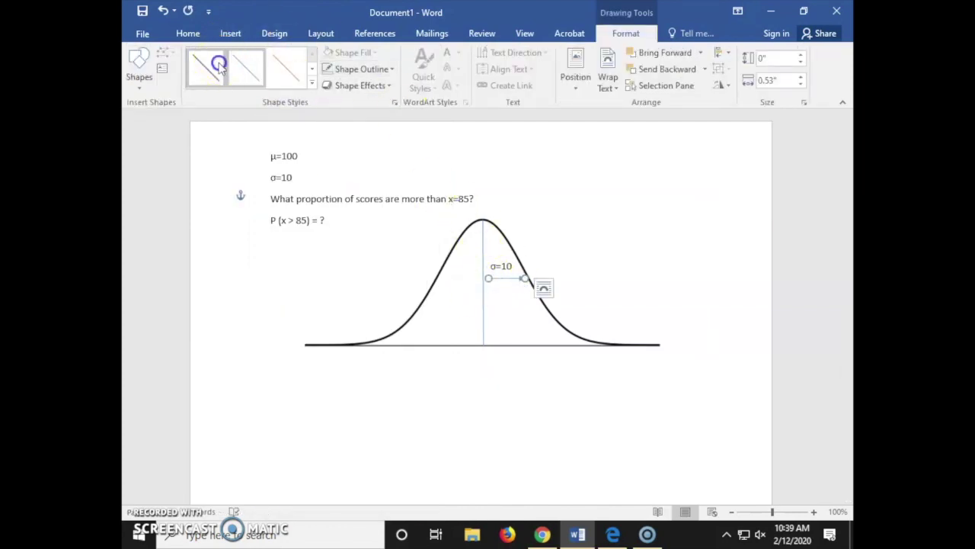
pyautogui.click(712, 262)
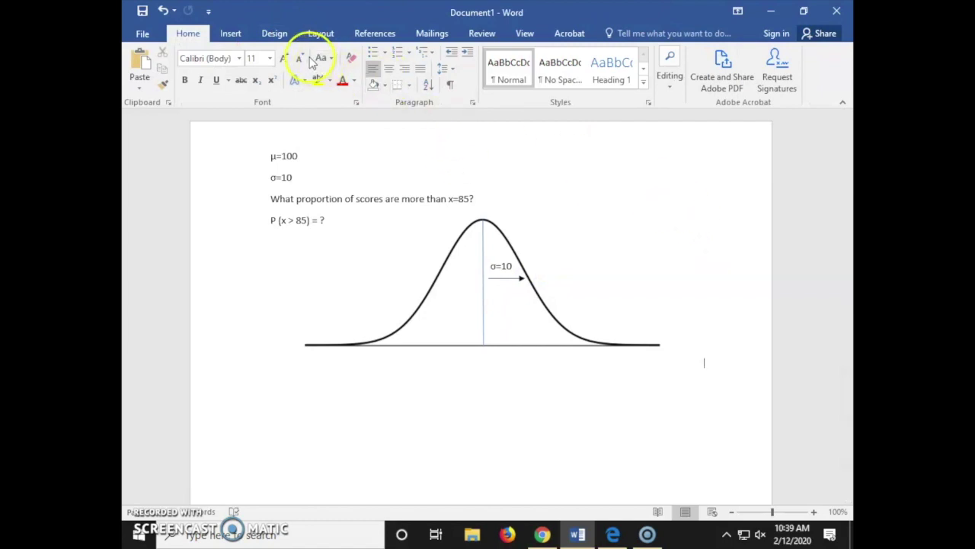
# Label the centre line with '100' in a text box below the curve
pyautogui.click(230, 32)
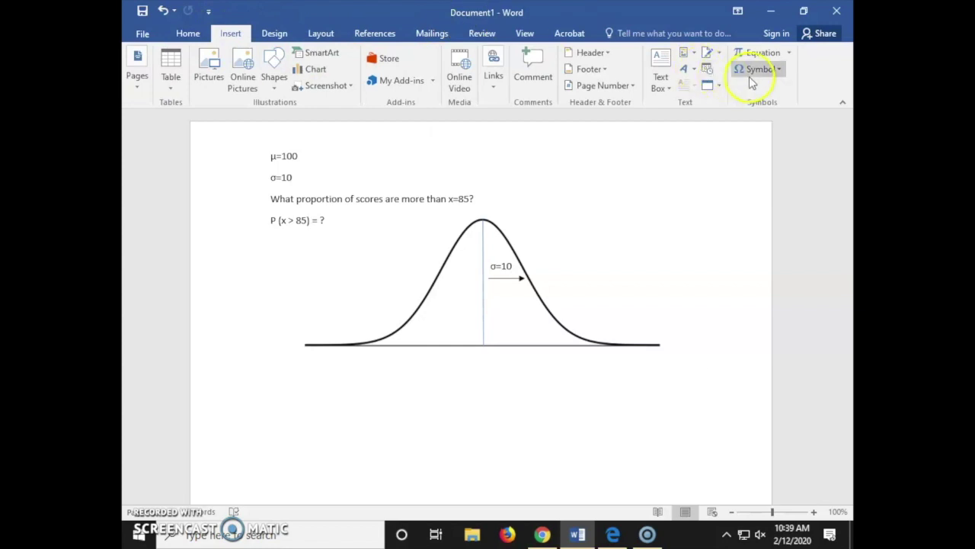
pyautogui.click(656, 88)
pyautogui.click(609, 390)
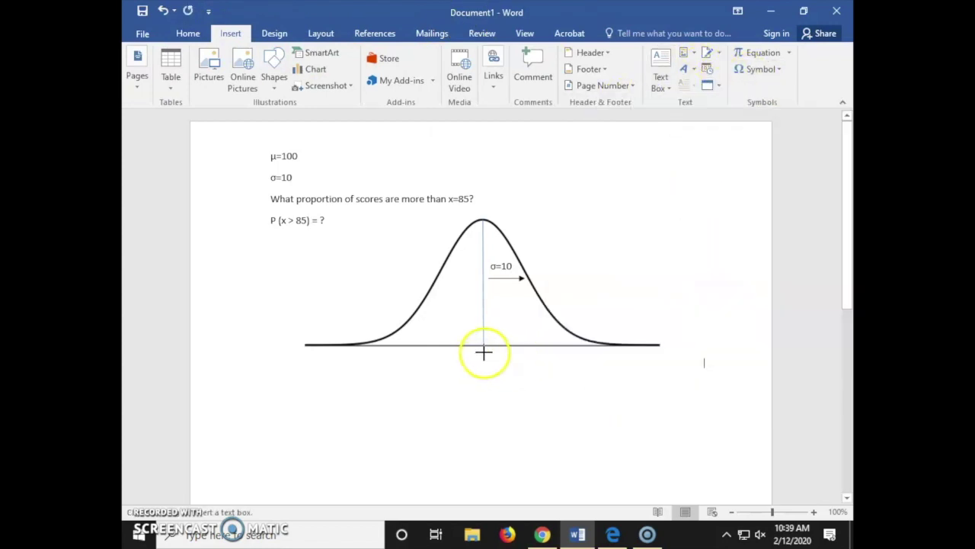
pyautogui.moveTo(483, 352); pyautogui.dragTo(514, 421)
pyautogui.write('100')
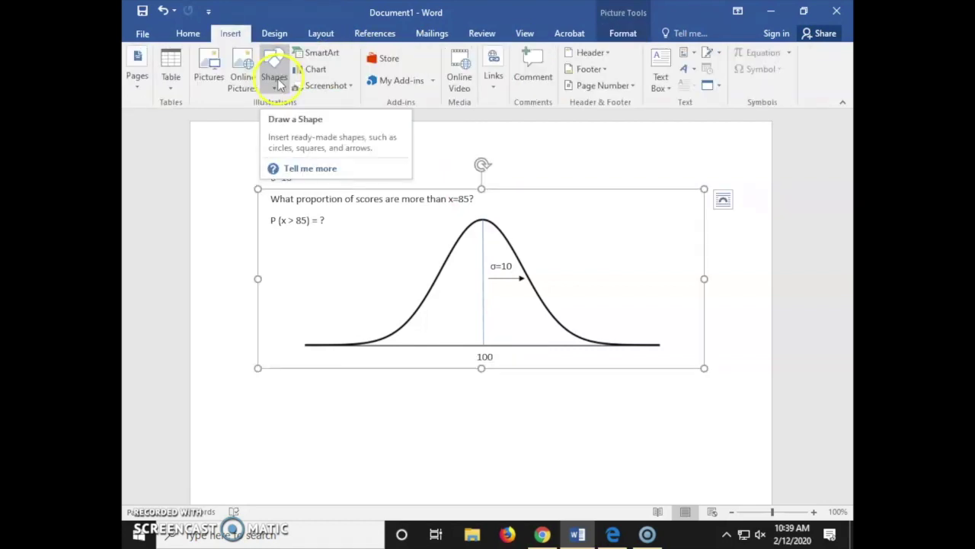
# Draw a first vertical line on the curve's left side
pyautogui.click(274, 83)
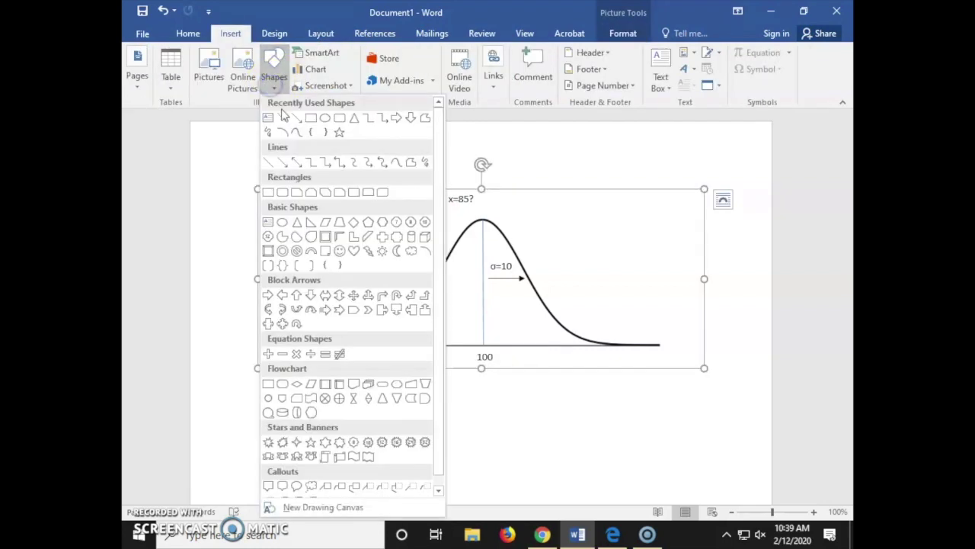
pyautogui.click(284, 118)
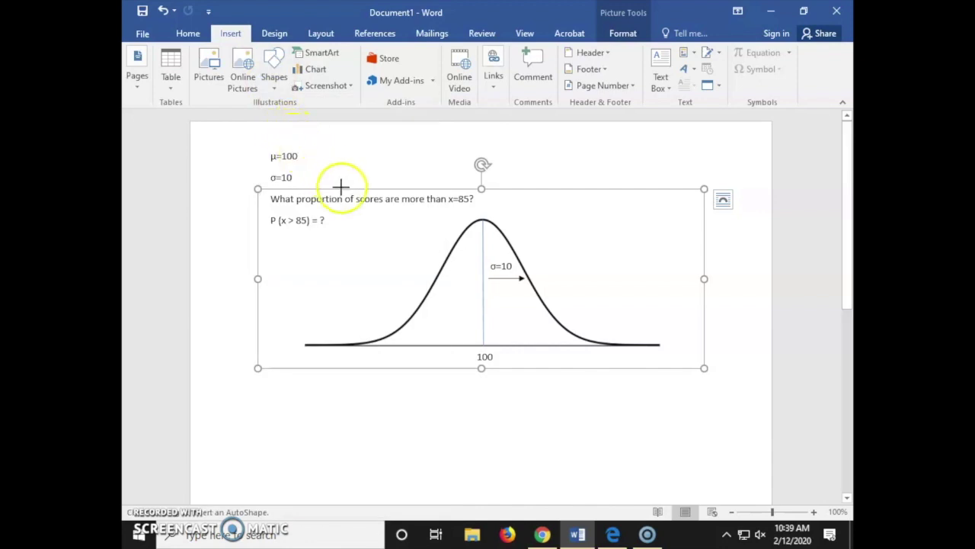
pyautogui.moveTo(425, 313); pyautogui.dragTo(425, 344)
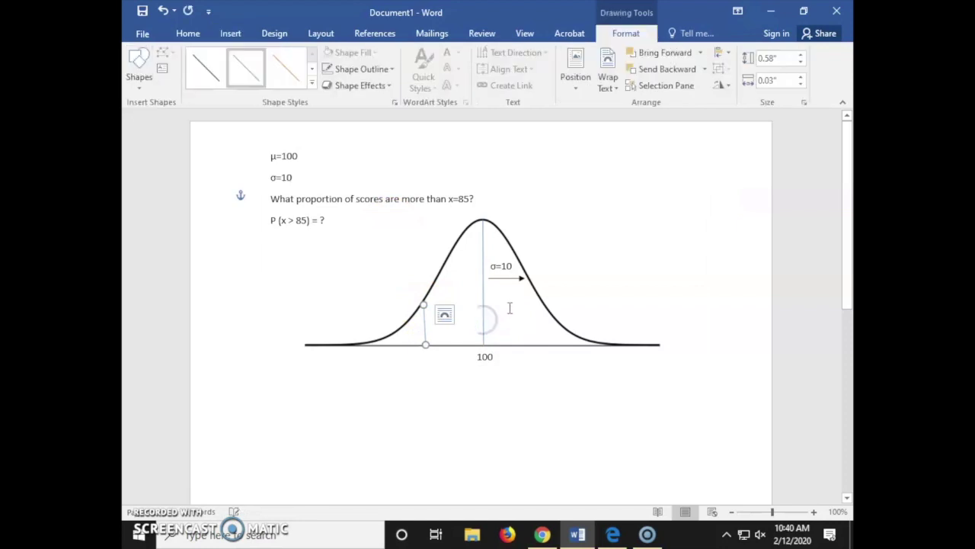
pyautogui.click(406, 368)
# Redraw the left-slope vertical line so it ends exactly at the baseline
pyautogui.click(420, 301)
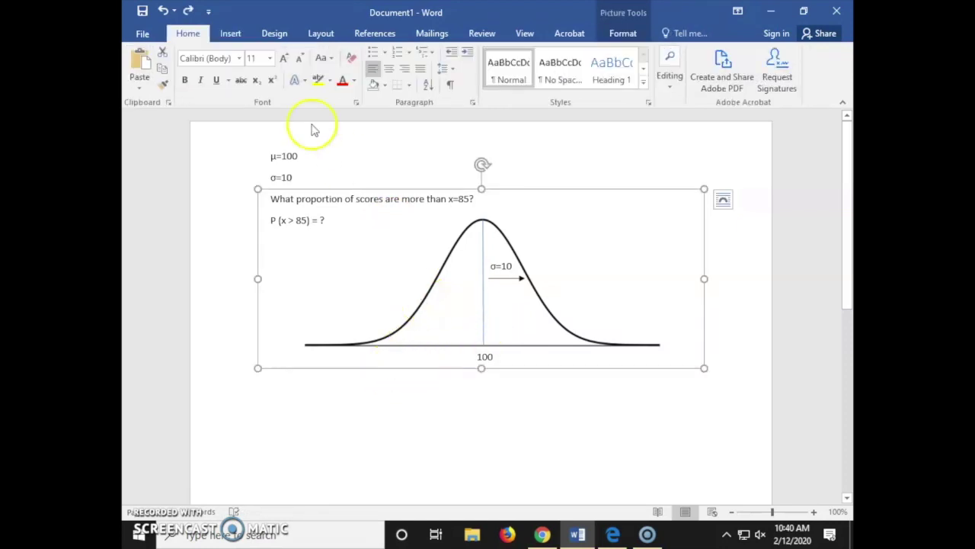
pyautogui.click(232, 32)
pyautogui.click(275, 76)
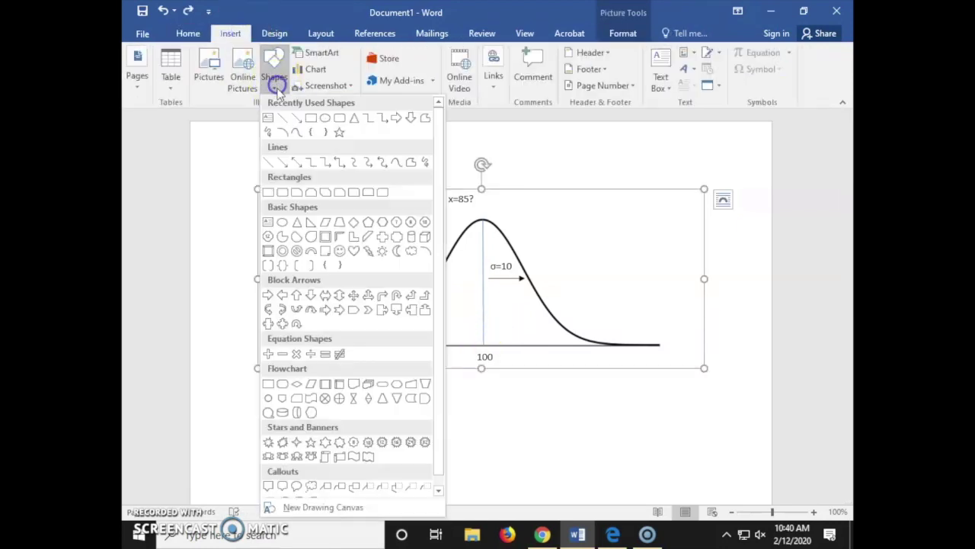
pyautogui.click(286, 118)
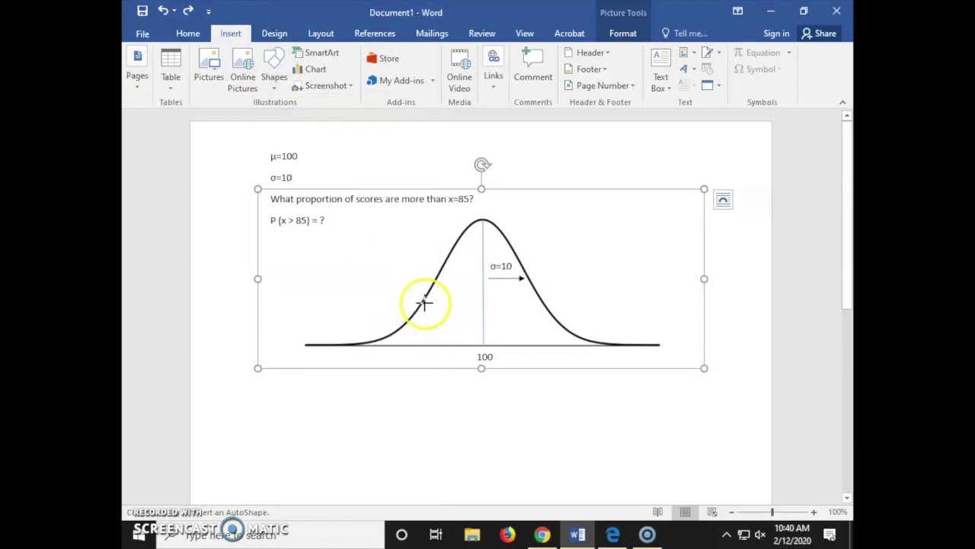
pyautogui.moveTo(423, 303); pyautogui.dragTo(424, 340)
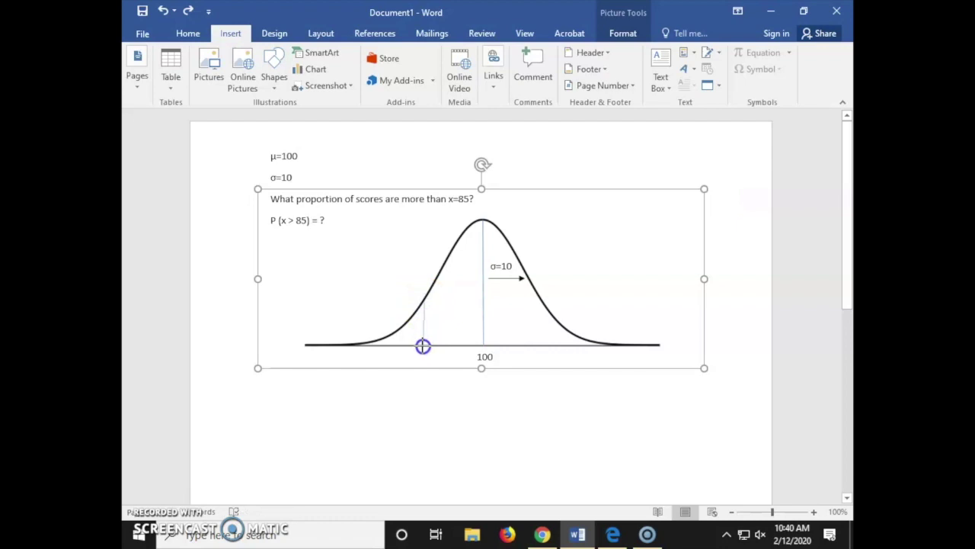
pyautogui.moveTo(425, 346); pyautogui.dragTo(424, 344)
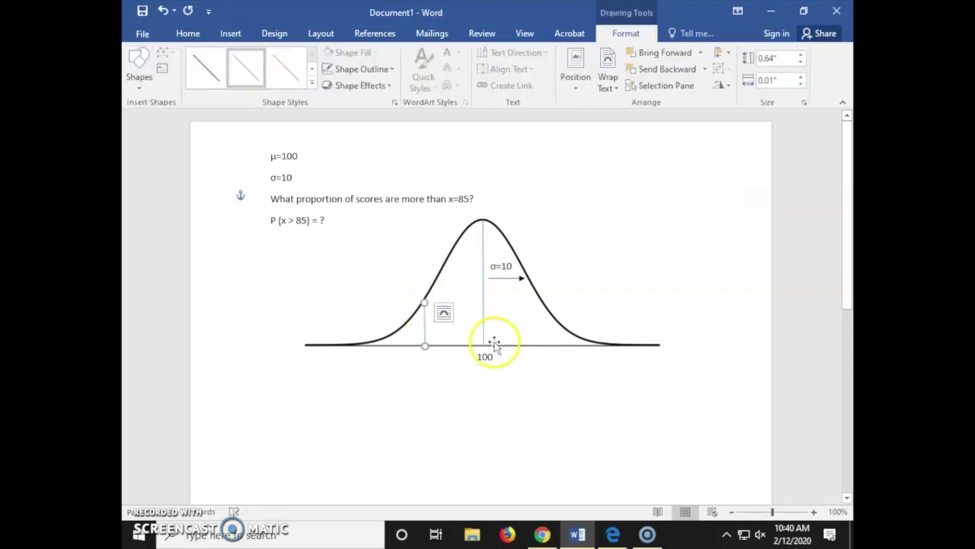
pyautogui.click(485, 430)
pyautogui.click(626, 249)
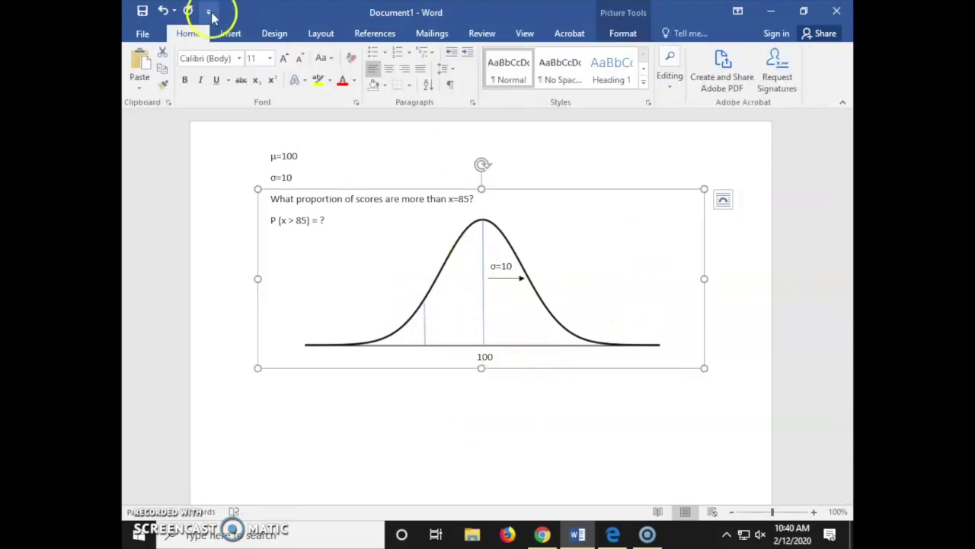
pyautogui.click(231, 32)
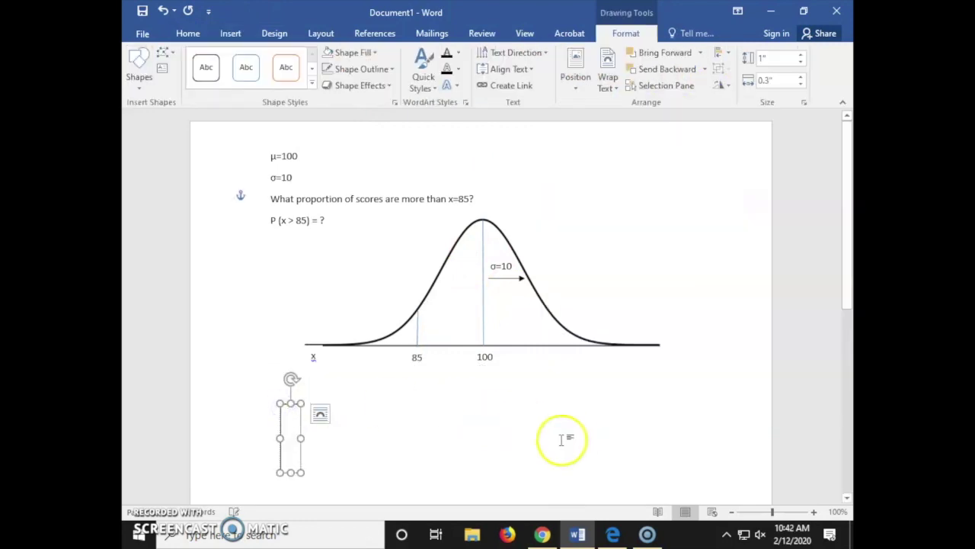
# Type Z= (x-μ)/σ = (85-100)/10 = -1.5, inserting μ and σ as symbols
pyautogui.write('Z=')
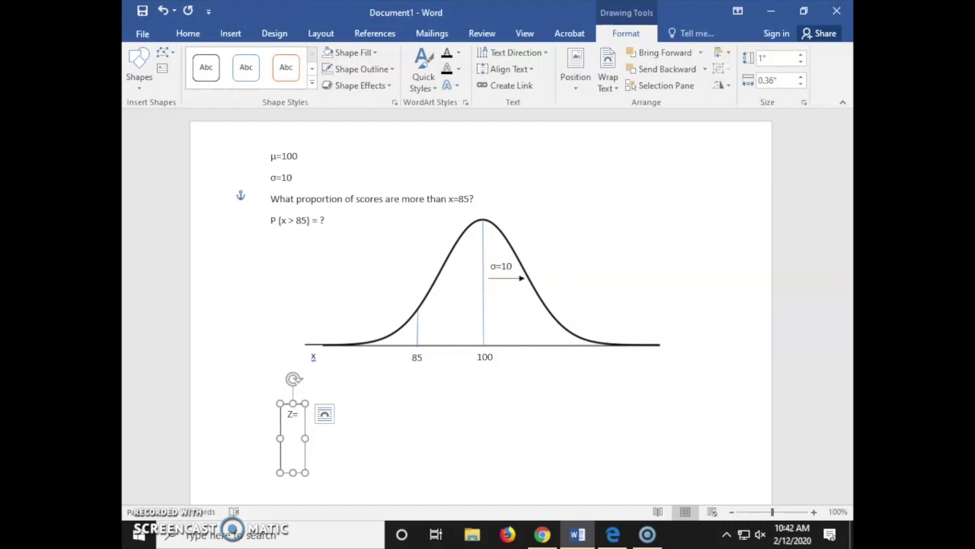
pyautogui.write(' (x-')
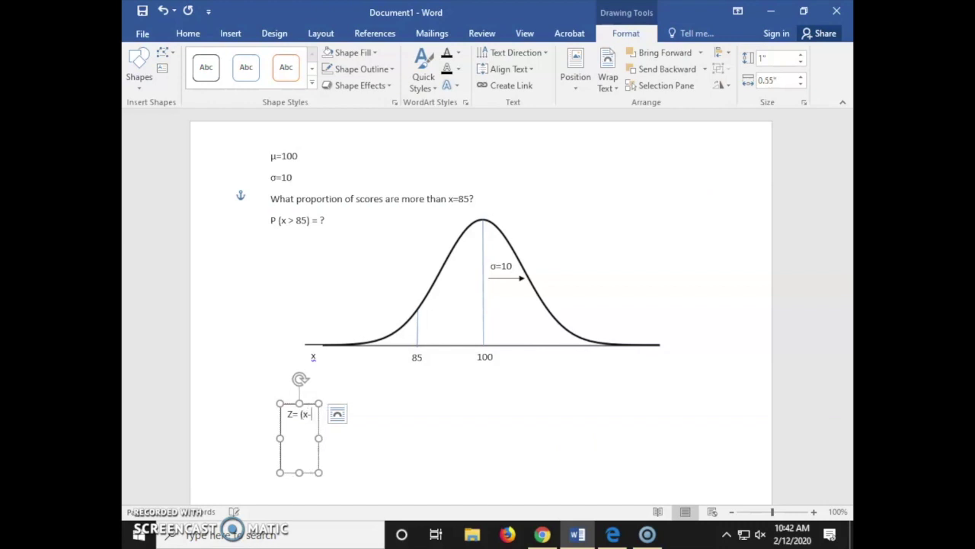
pyautogui.click(231, 34)
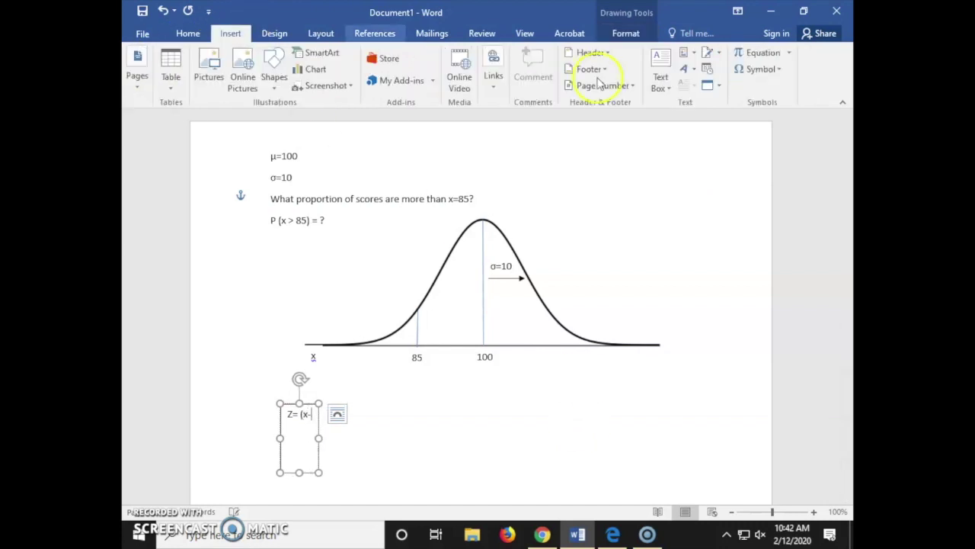
pyautogui.click(758, 70)
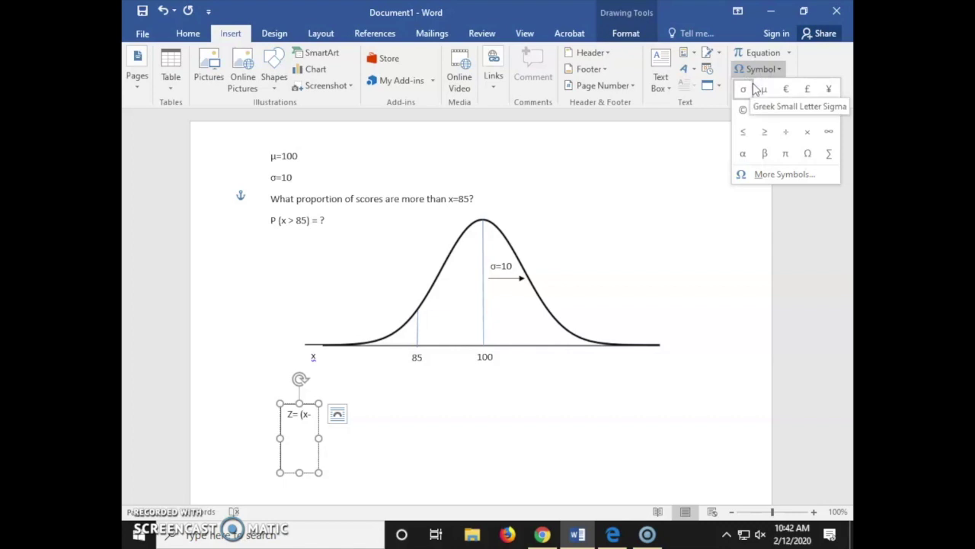
pyautogui.click(764, 89)
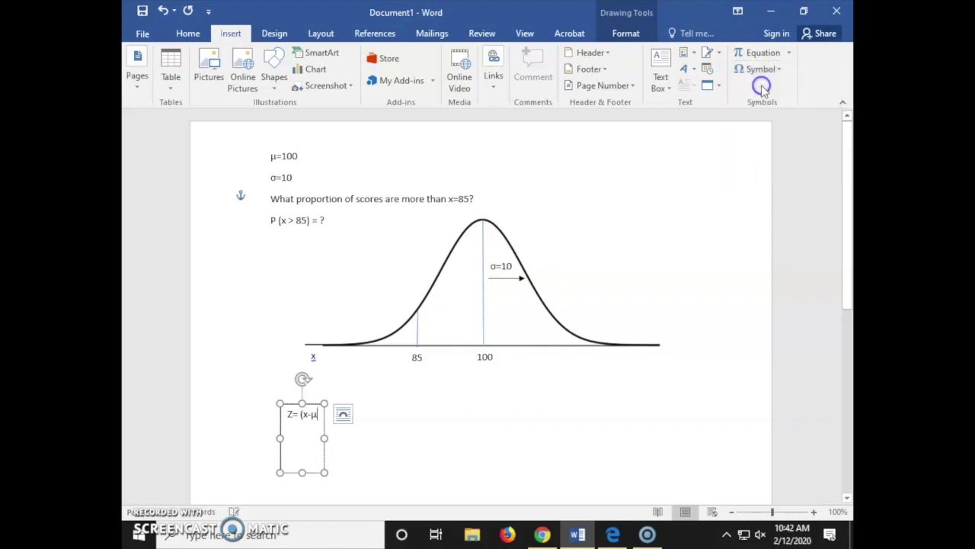
pyautogui.write(')')
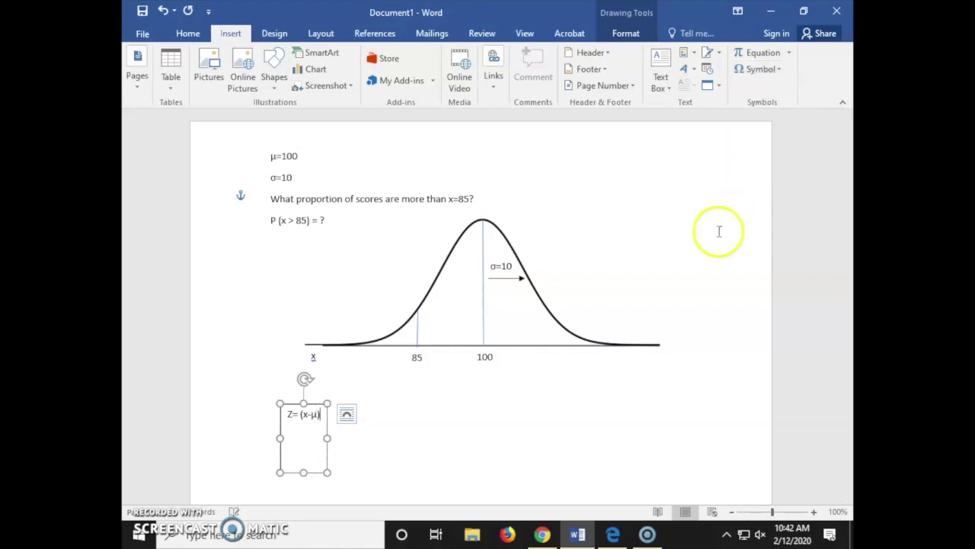
pyautogui.write('/')
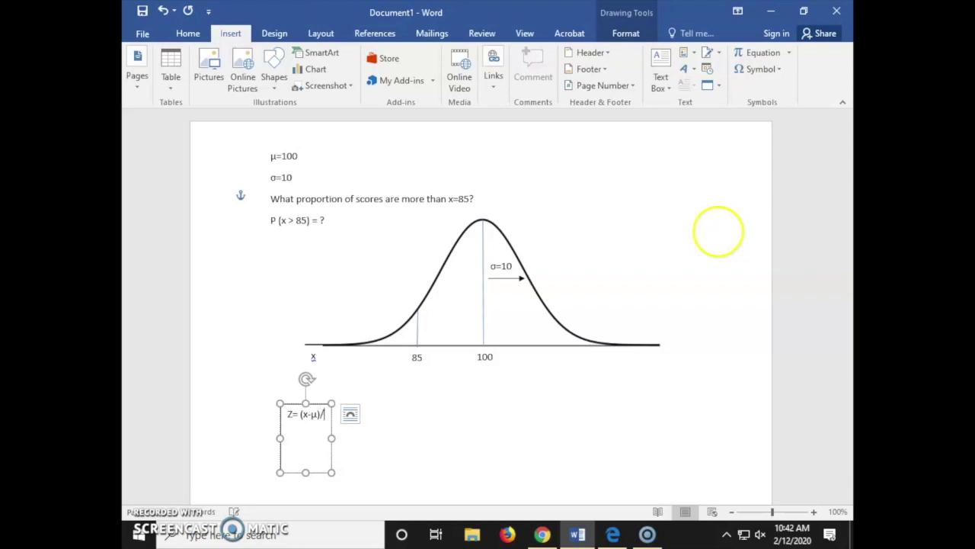
pyautogui.click(771, 68)
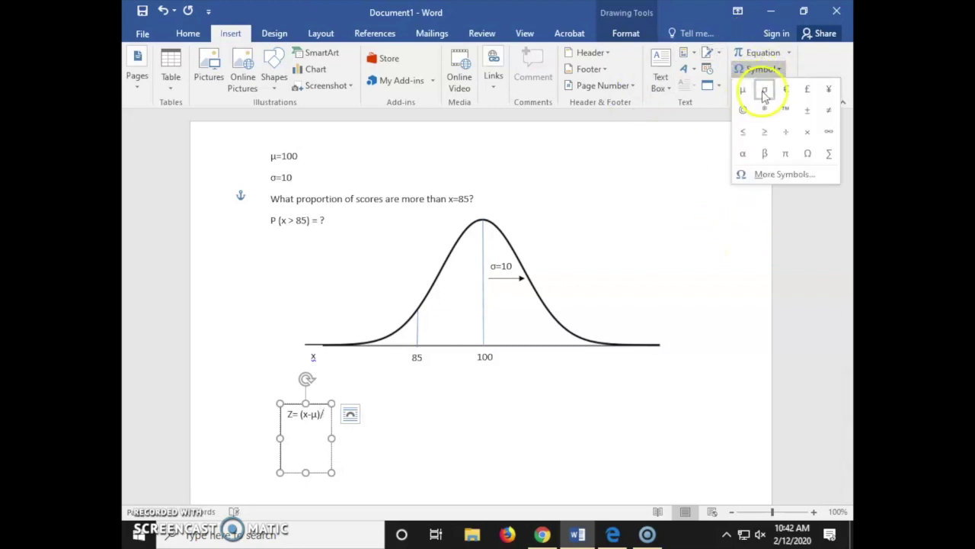
pyautogui.click(764, 89)
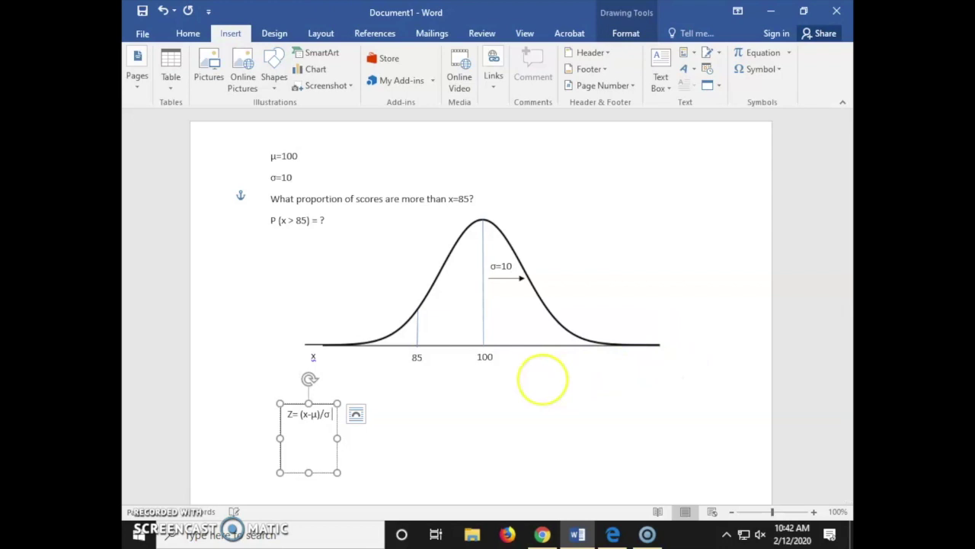
pyautogui.write('=')
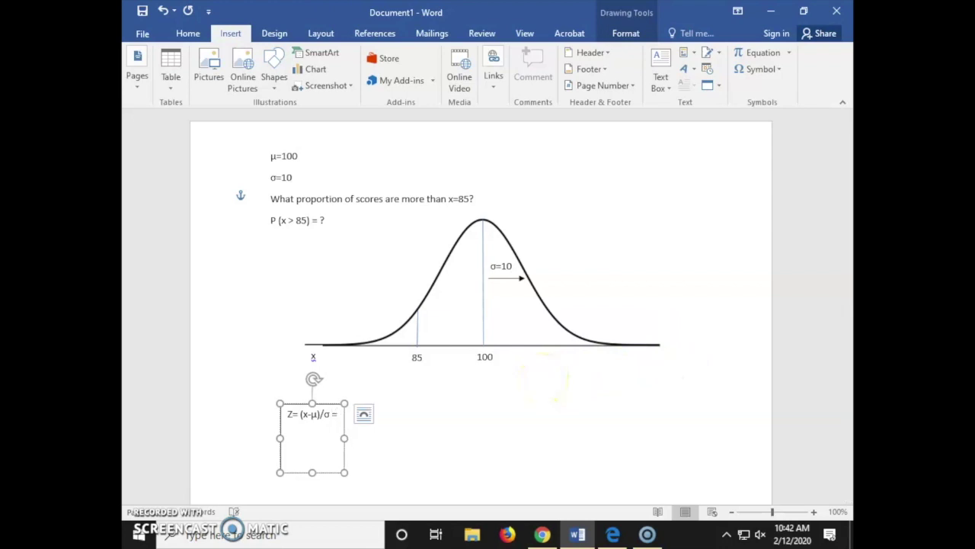
pyautogui.write(' (')
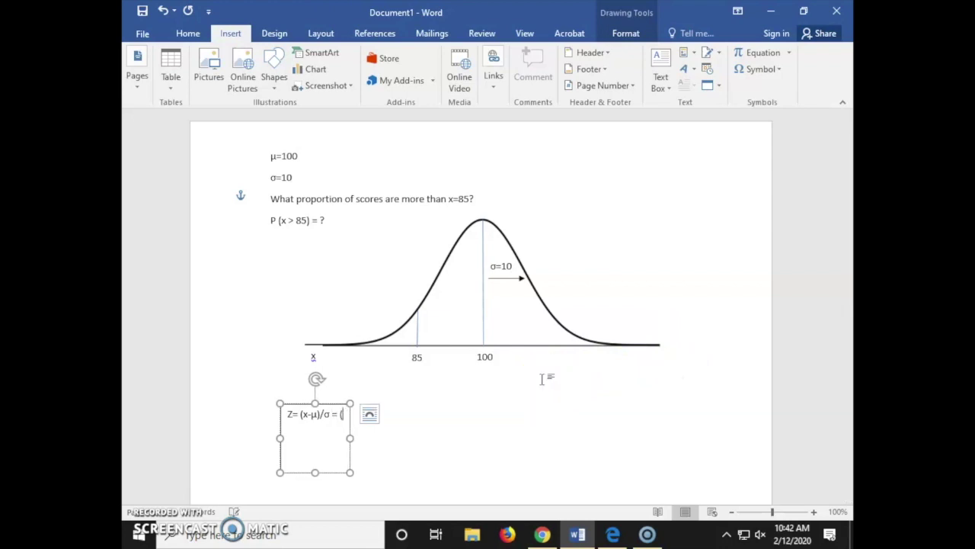
pyautogui.write('85')
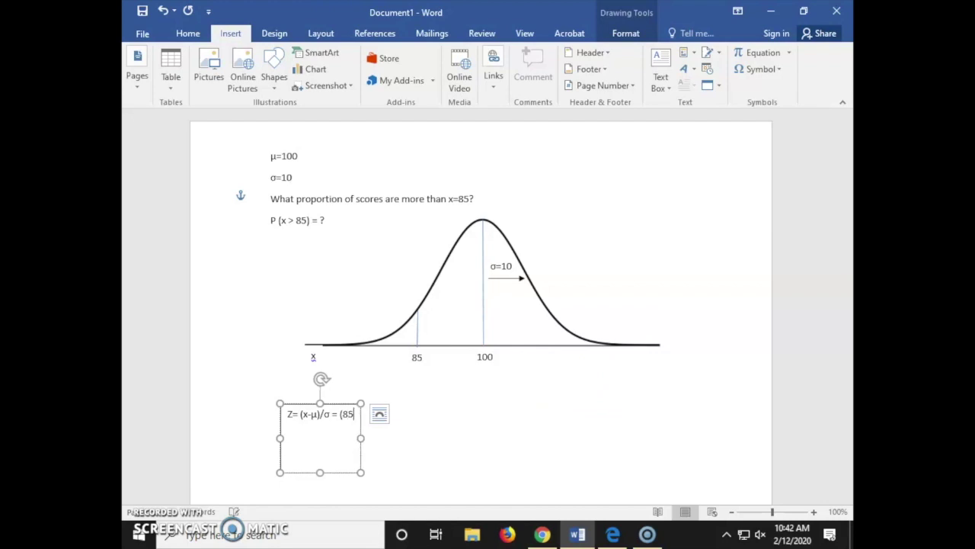
pyautogui.write('-100')
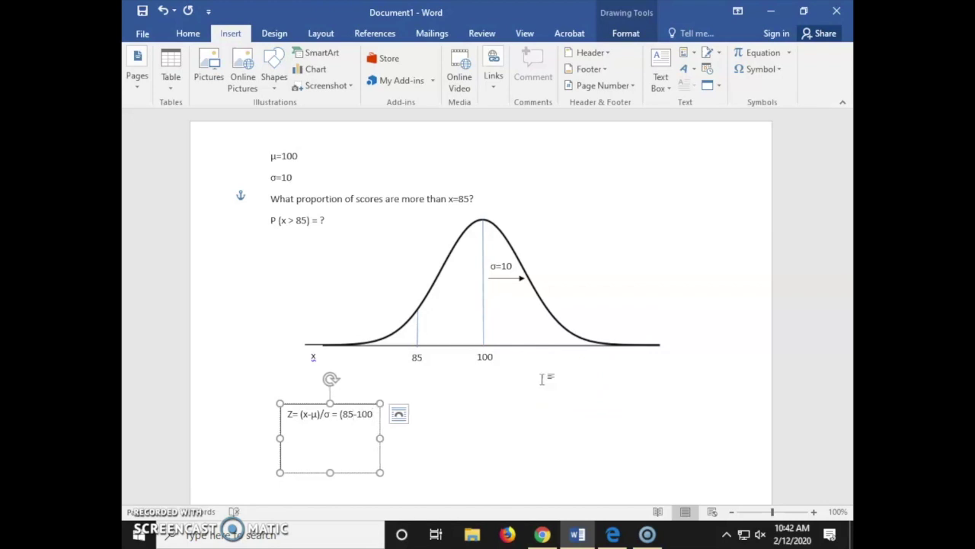
pyautogui.write(')/10 = ')
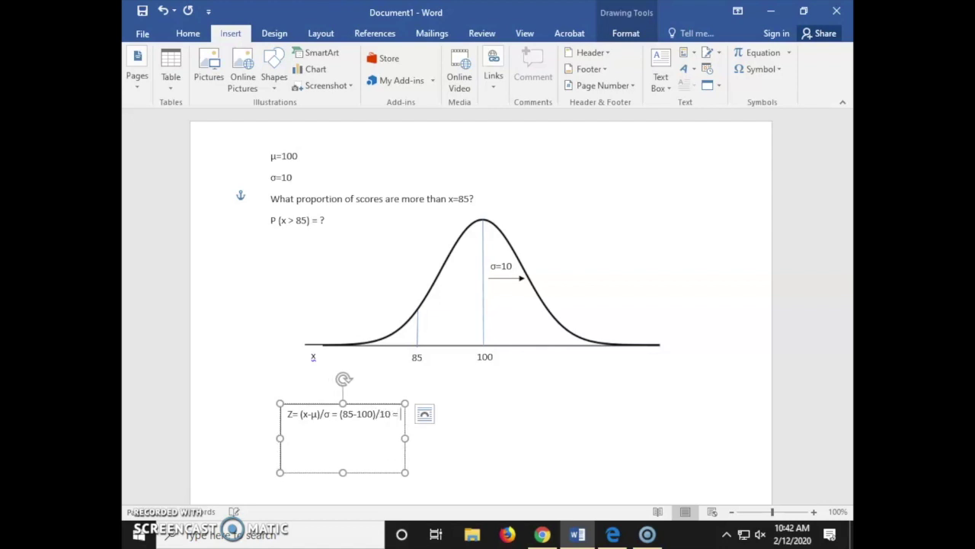
pyautogui.write('-1.5')
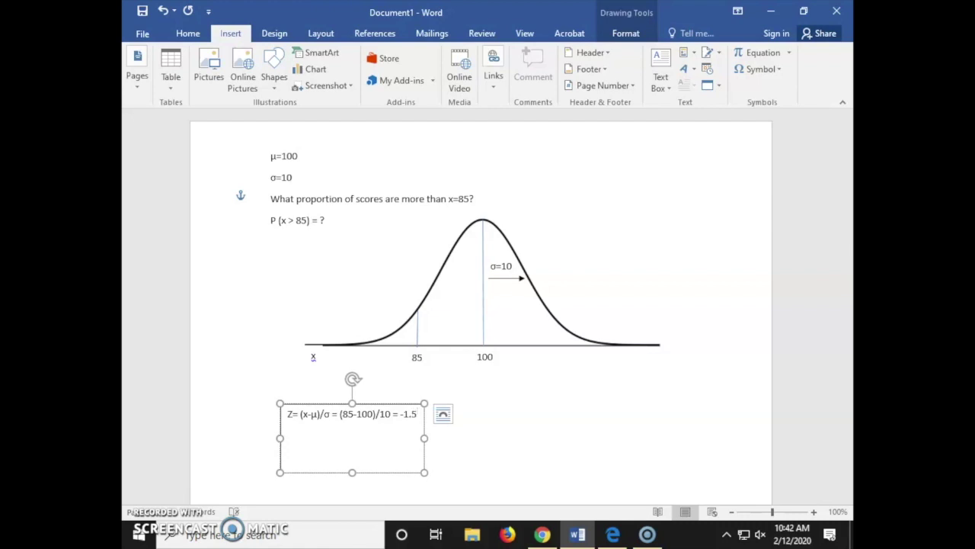
pyautogui.click(622, 33)
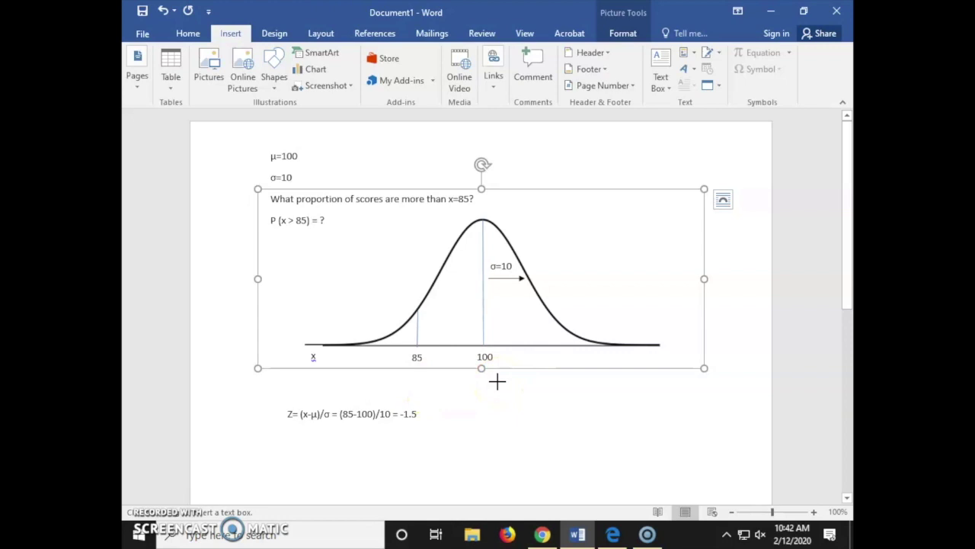
# Add a borderless 'z' label and draw the z axis line beside it
pyautogui.moveTo(312, 374); pyautogui.dragTo(331, 445)
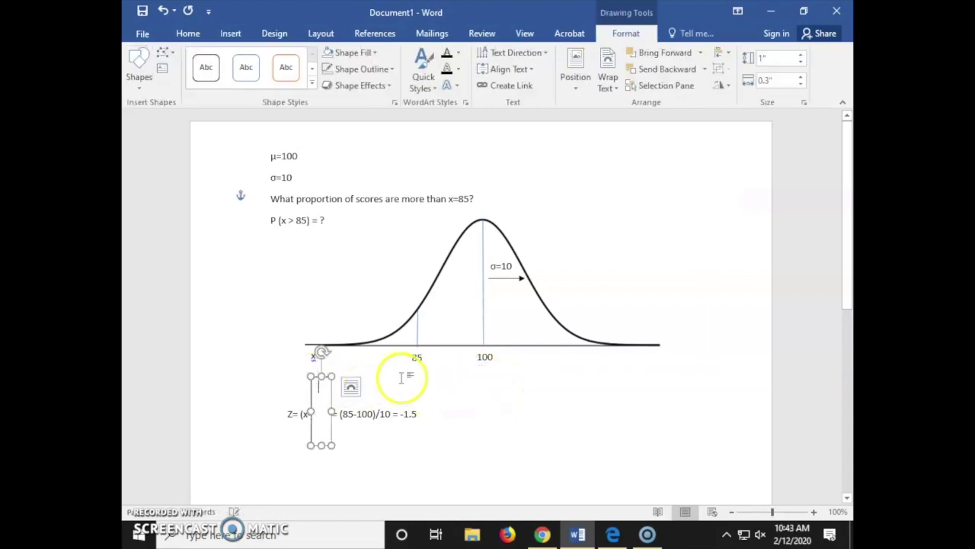
pyautogui.write('z')
pyautogui.click(370, 67)
pyautogui.click(388, 195)
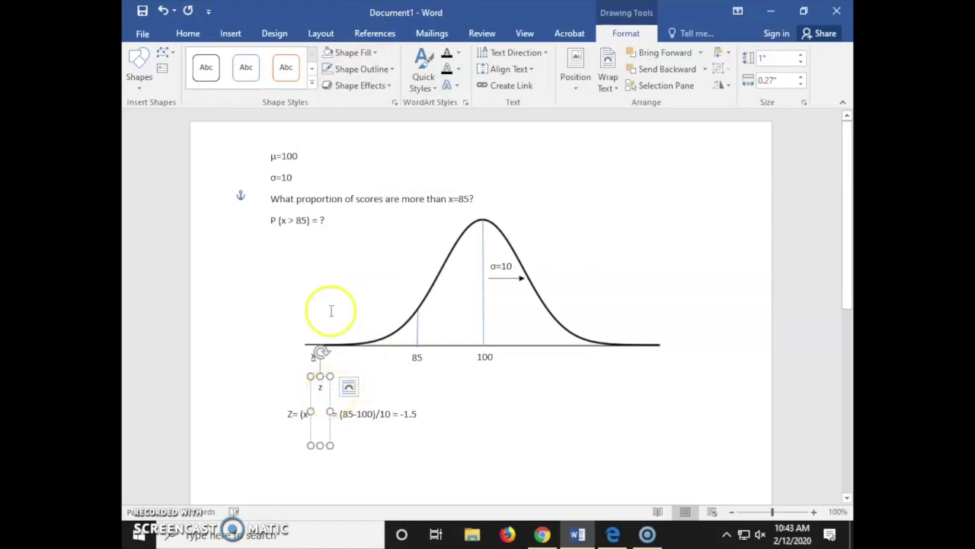
pyautogui.click(230, 33)
pyautogui.click(286, 82)
pyautogui.click(279, 127)
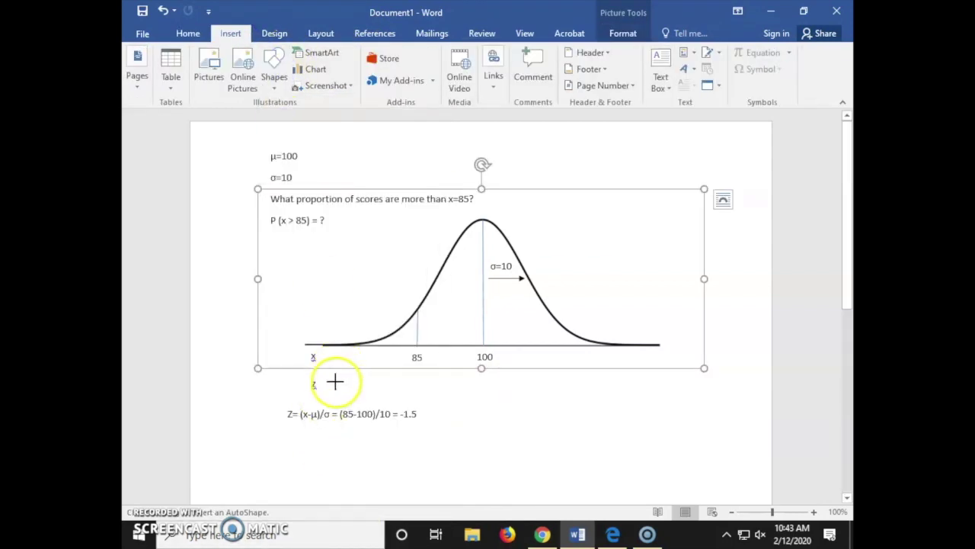
pyautogui.moveTo(333, 379); pyautogui.dragTo(660, 380)
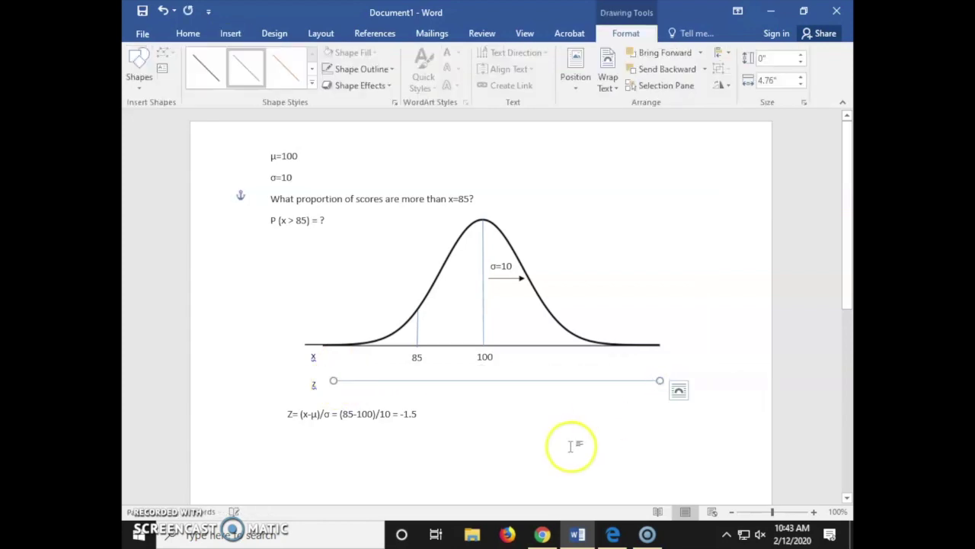
# Draw tick marks on the z axis below 100 and at 85
pyautogui.click(230, 32)
pyautogui.click(275, 67)
pyautogui.click(282, 118)
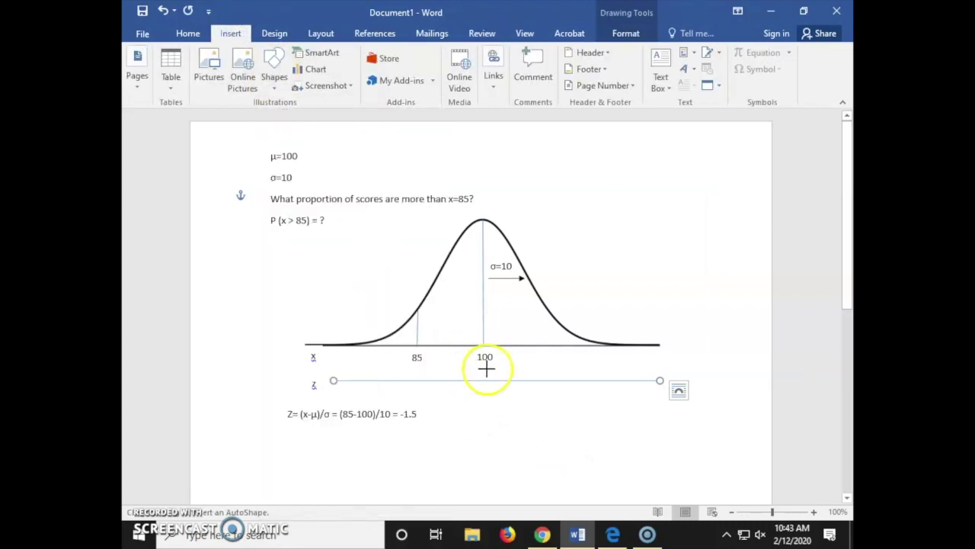
pyautogui.moveTo(486, 383); pyautogui.dragTo(485, 379)
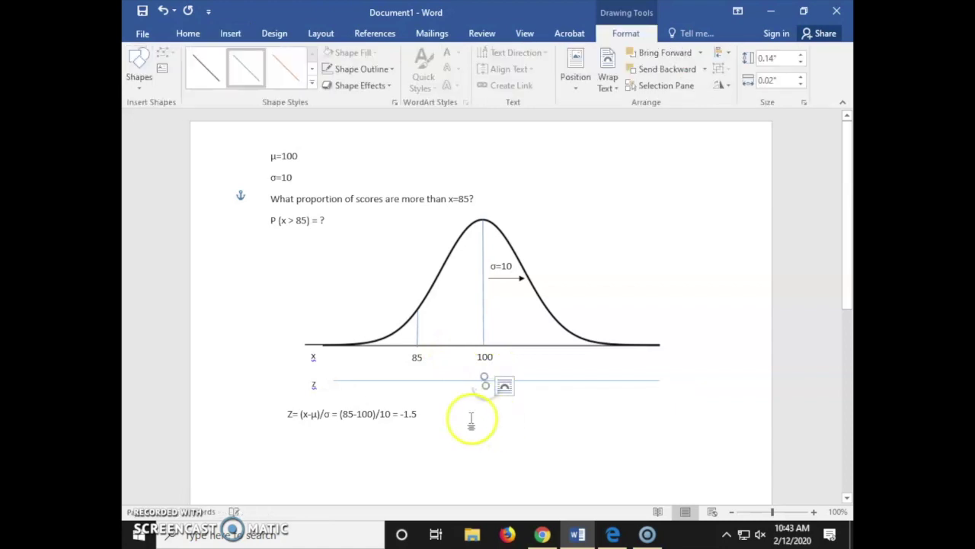
pyautogui.click(499, 420)
pyautogui.click(384, 279)
pyautogui.click(231, 33)
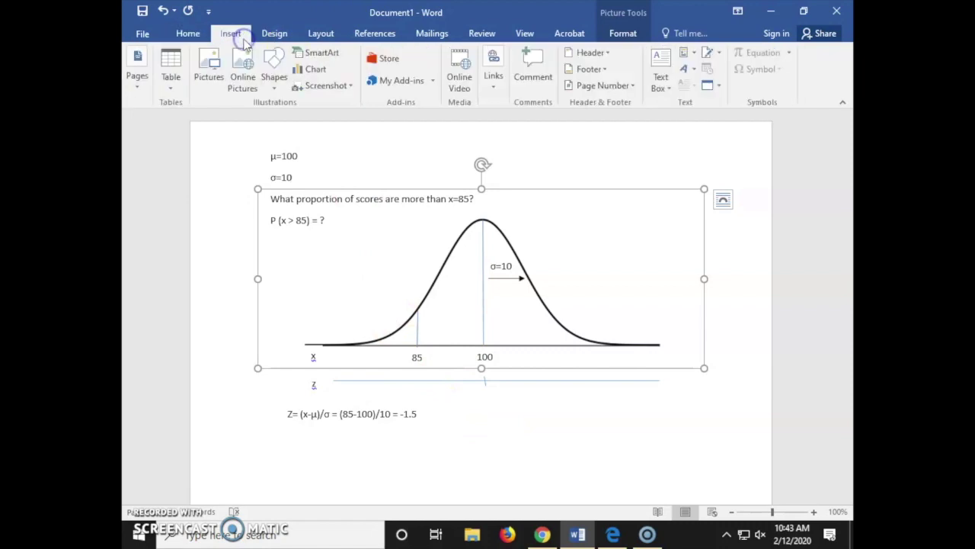
pyautogui.click(274, 68)
pyautogui.click(282, 119)
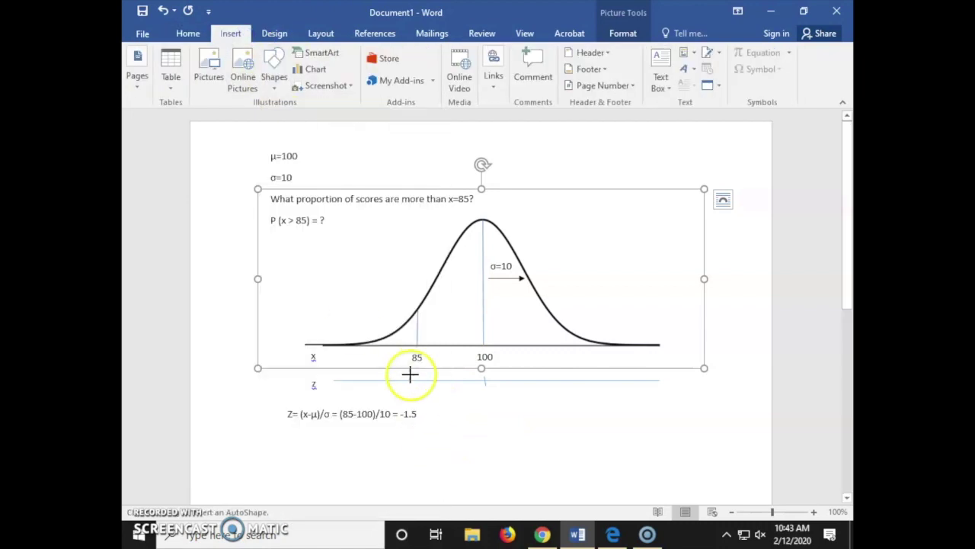
pyautogui.moveTo(418, 374); pyautogui.dragTo(420, 382)
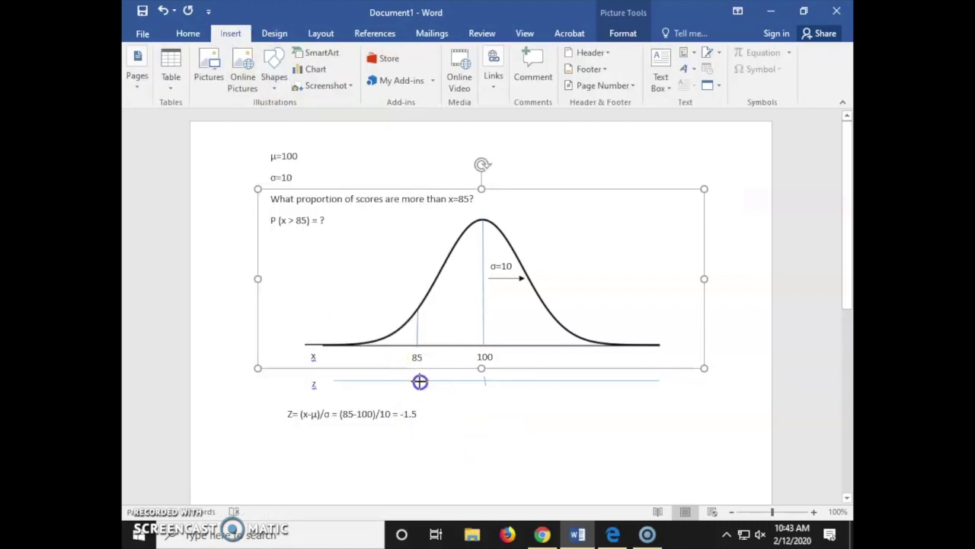
pyautogui.click(538, 412)
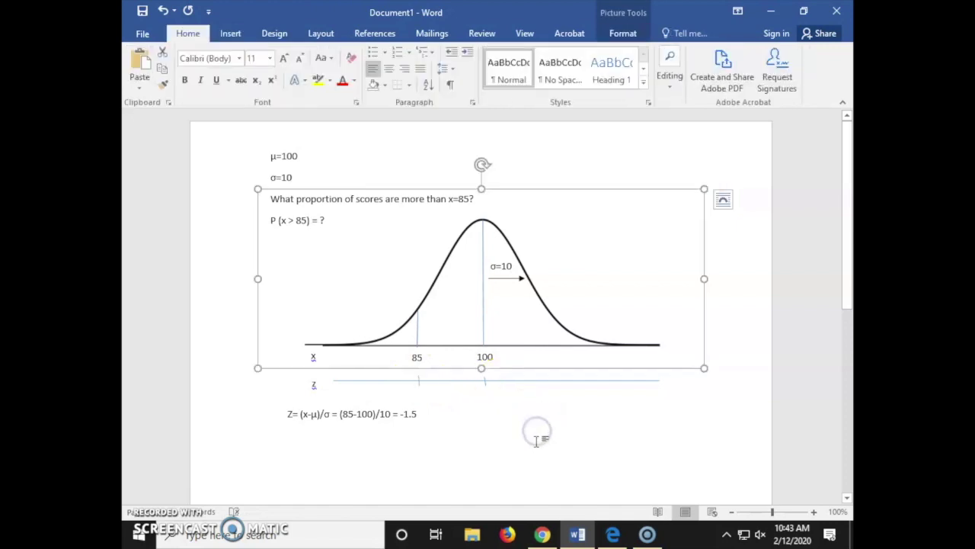
# Label the tick under 100 with a borderless '0' text box
pyautogui.click(230, 33)
pyautogui.click(660, 79)
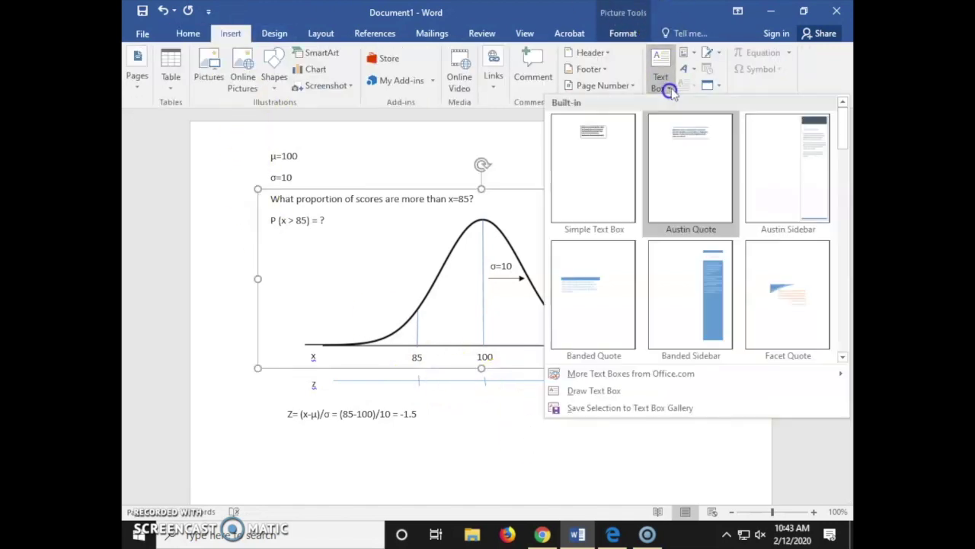
pyautogui.click(585, 390)
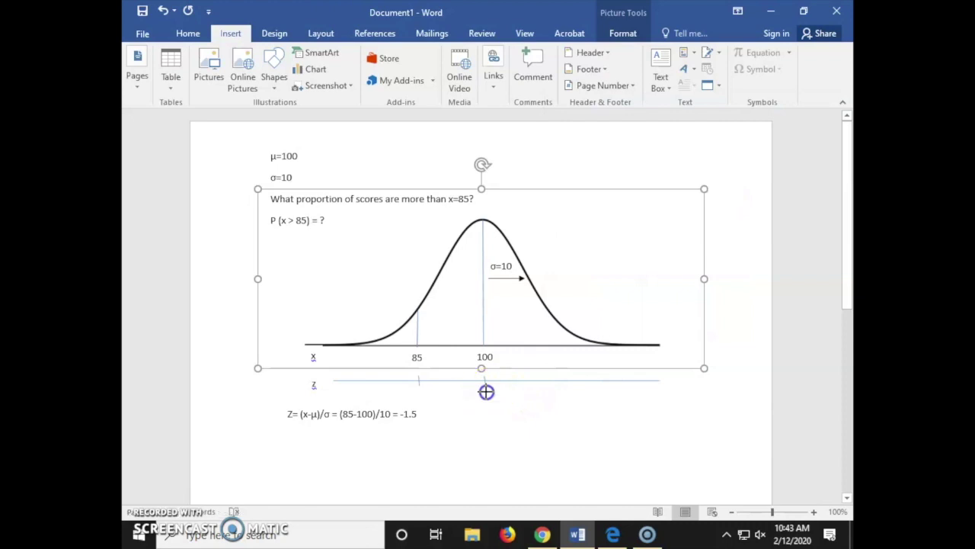
pyautogui.moveTo(486, 391); pyautogui.dragTo(507, 460)
pyautogui.write('0')
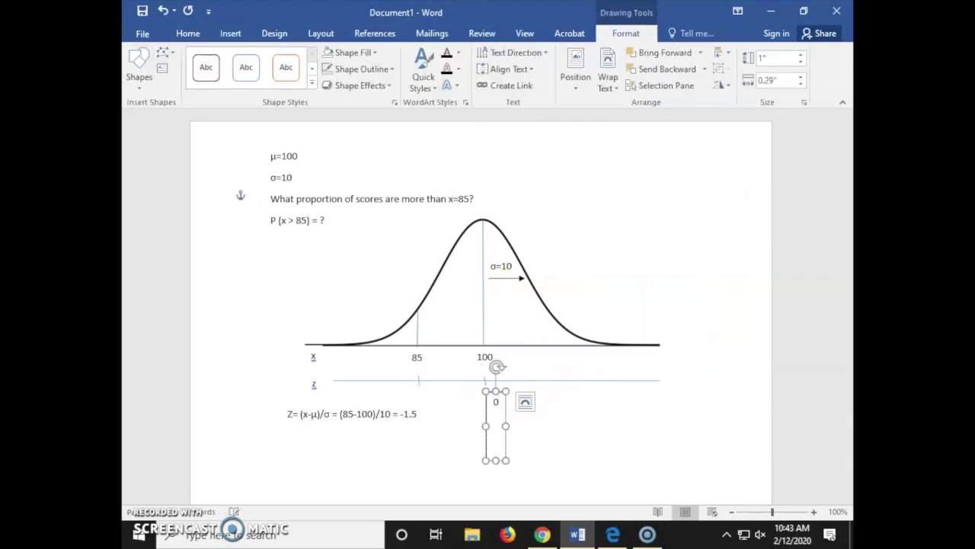
pyautogui.click(358, 68)
pyautogui.click(375, 192)
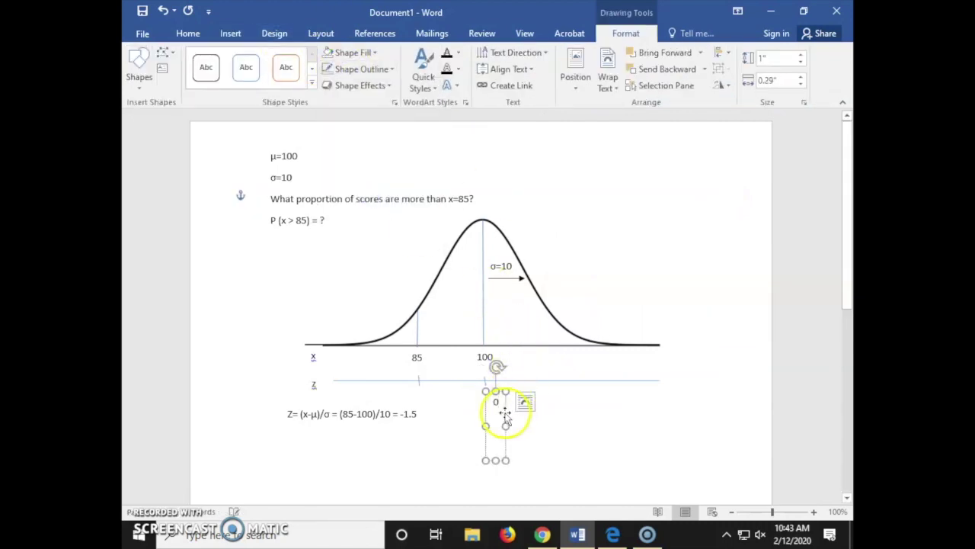
pyautogui.moveTo(505, 409); pyautogui.dragTo(496, 410)
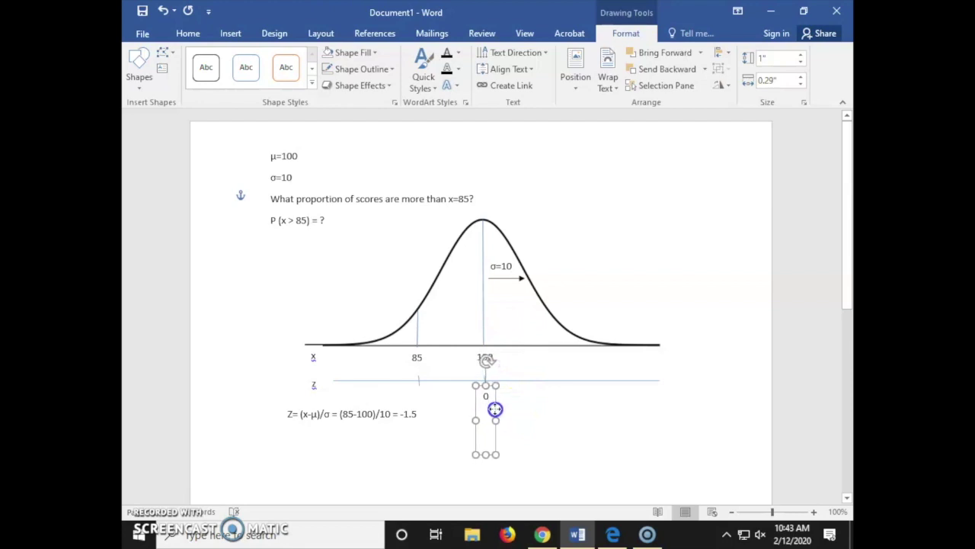
pyautogui.click(469, 277)
# Add a '-1.5' text box with no outline and no fill under the 85 tick
pyautogui.click(231, 33)
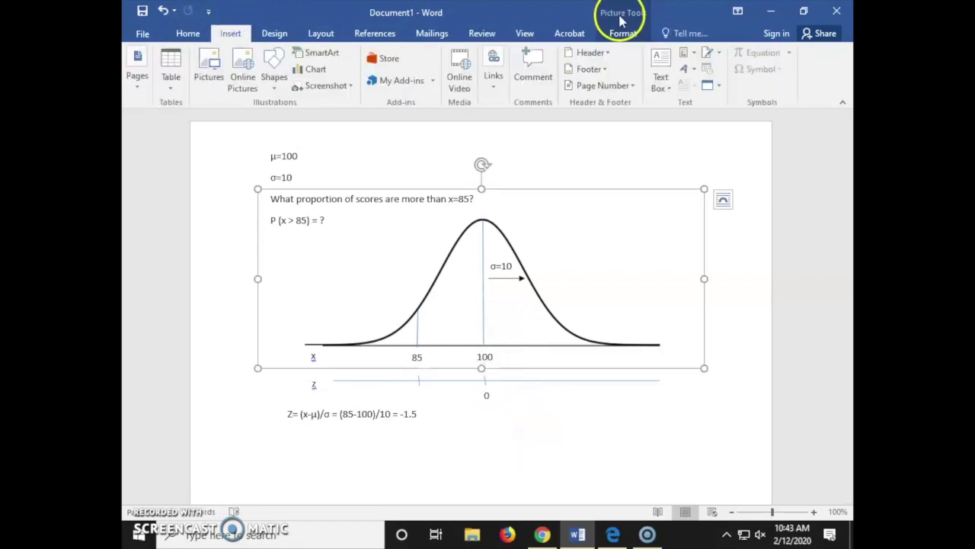
pyautogui.click(660, 80)
pyautogui.click(634, 392)
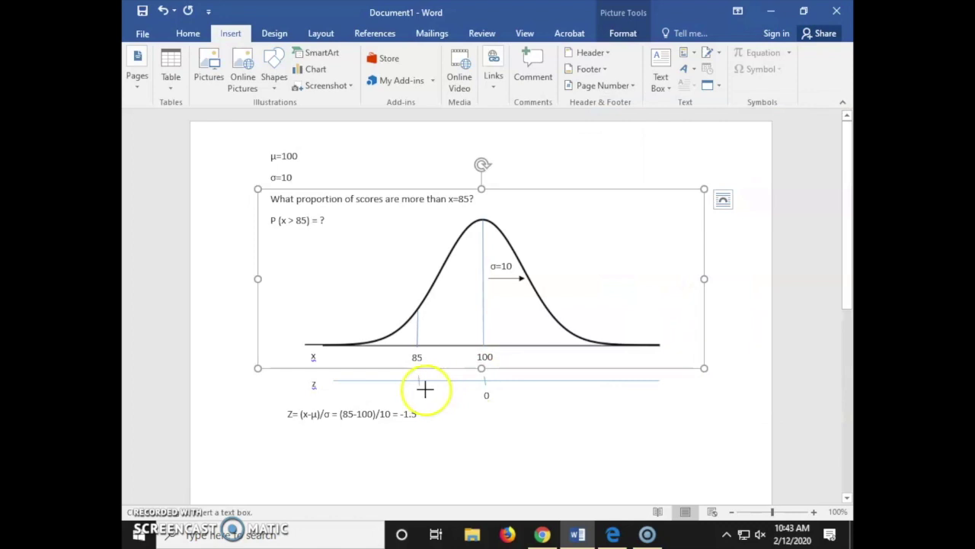
pyautogui.moveTo(420, 391); pyautogui.dragTo(440, 458)
pyautogui.write('-1.5')
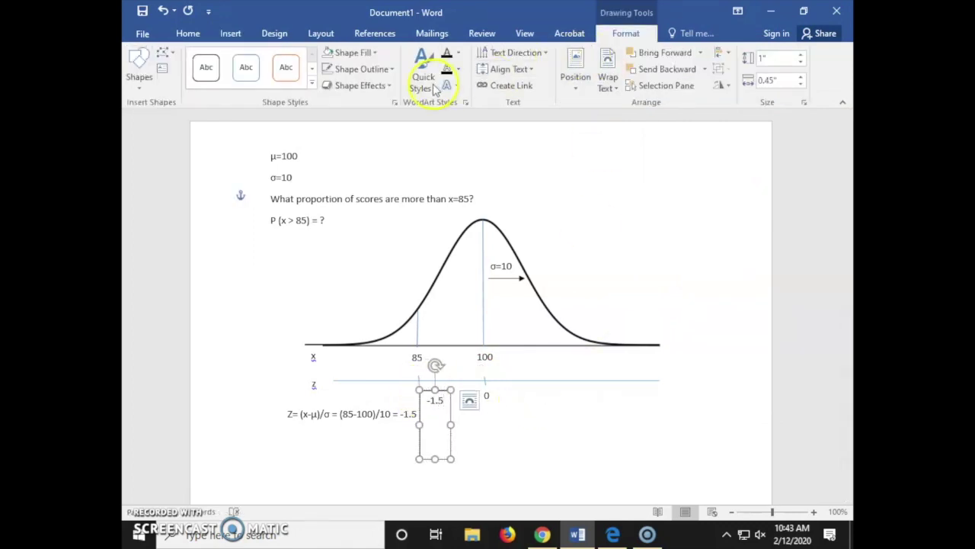
pyautogui.click(365, 69)
pyautogui.click(355, 196)
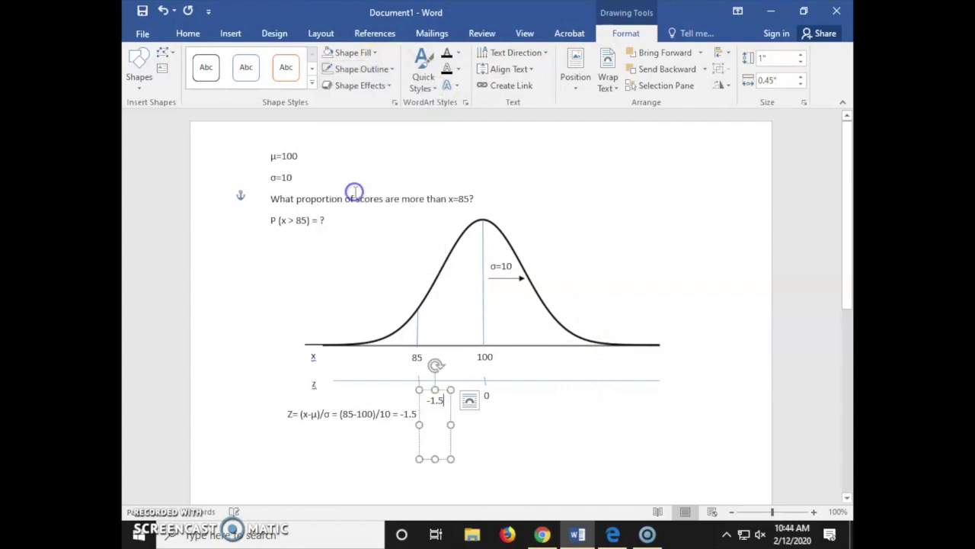
pyautogui.click(347, 53)
pyautogui.click(366, 187)
pyautogui.moveTo(471, 398); pyautogui.dragTo(436, 404)
pyautogui.click(577, 447)
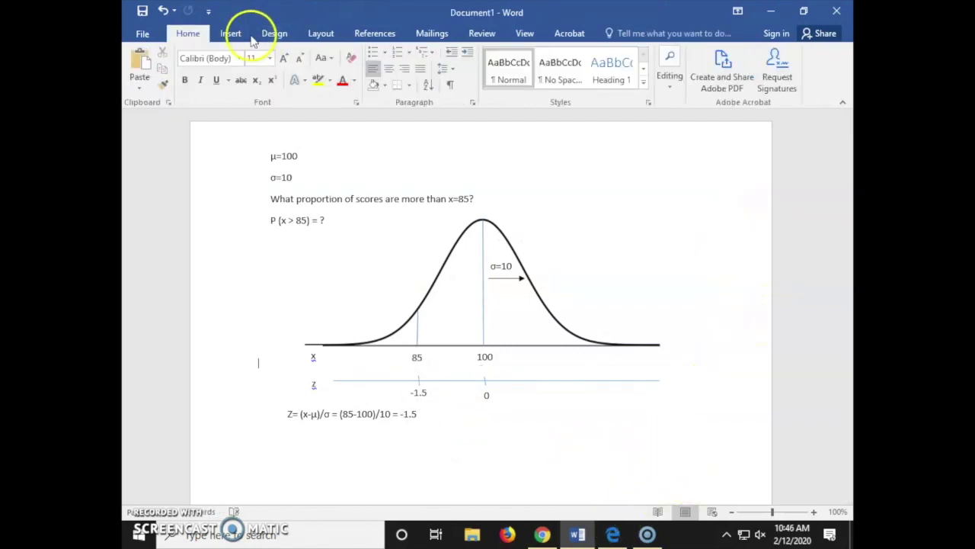
# Scribble over the area right of 85 and make the scribble line yellow
pyautogui.click(238, 35)
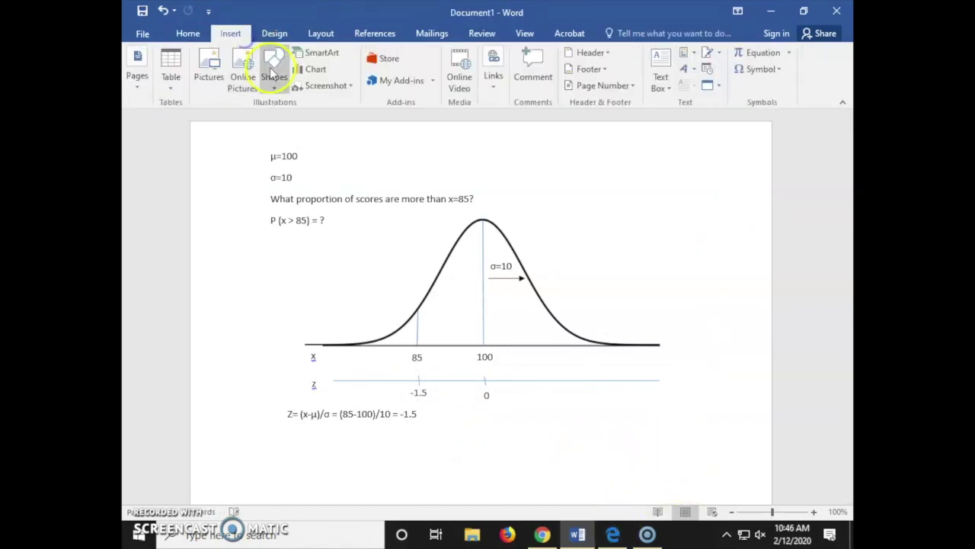
pyautogui.click(274, 72)
pyautogui.click(271, 134)
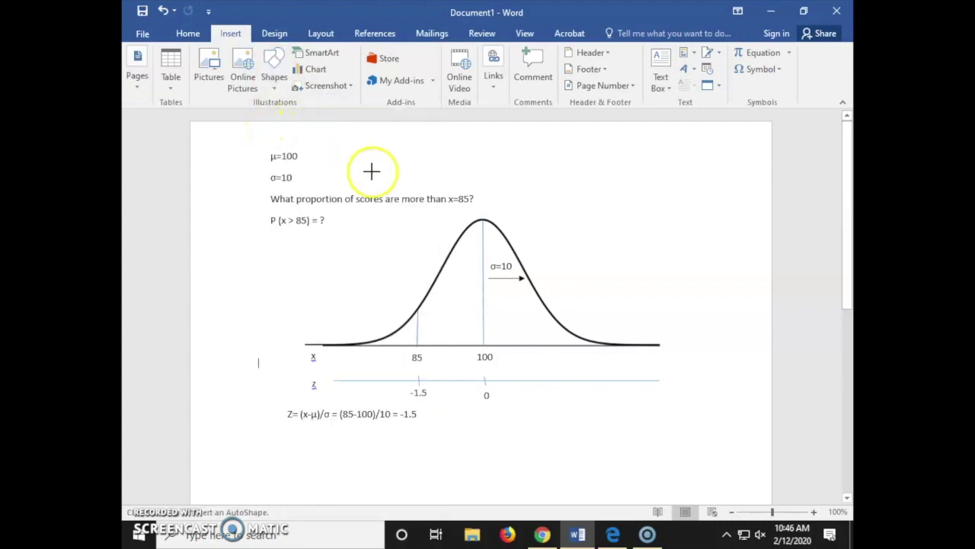
pyautogui.moveTo(429, 307); pyautogui.dragTo(427, 313)
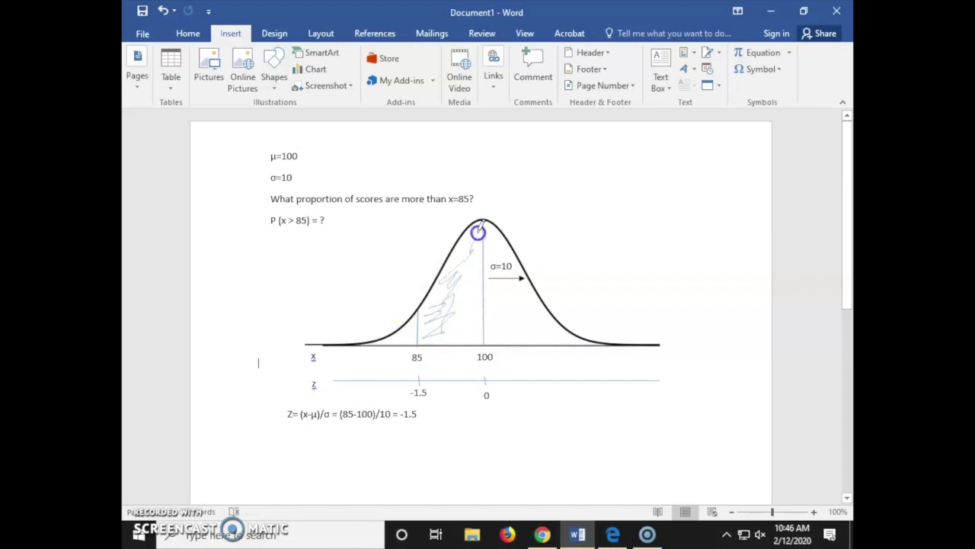
pyautogui.moveTo(496, 240)
pyautogui.mouseDown()
pyautogui.moveTo(462, 283)
pyautogui.moveTo(477, 339)
pyautogui.moveTo(470, 315)
pyautogui.moveTo(505, 330)
pyautogui.moveTo(546, 329)
pyautogui.mouseUp()
pyautogui.click(312, 70)
pyautogui.click(246, 68)
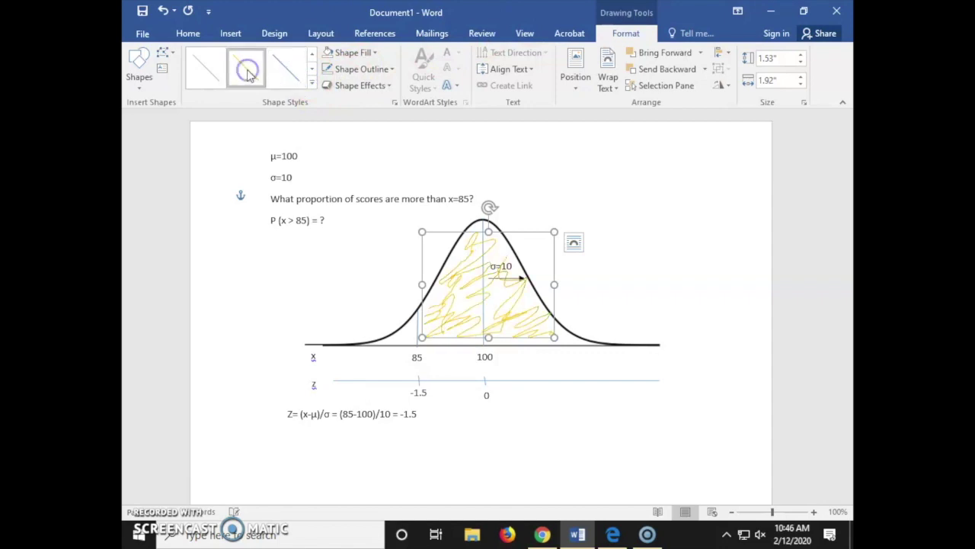
pyautogui.click(625, 464)
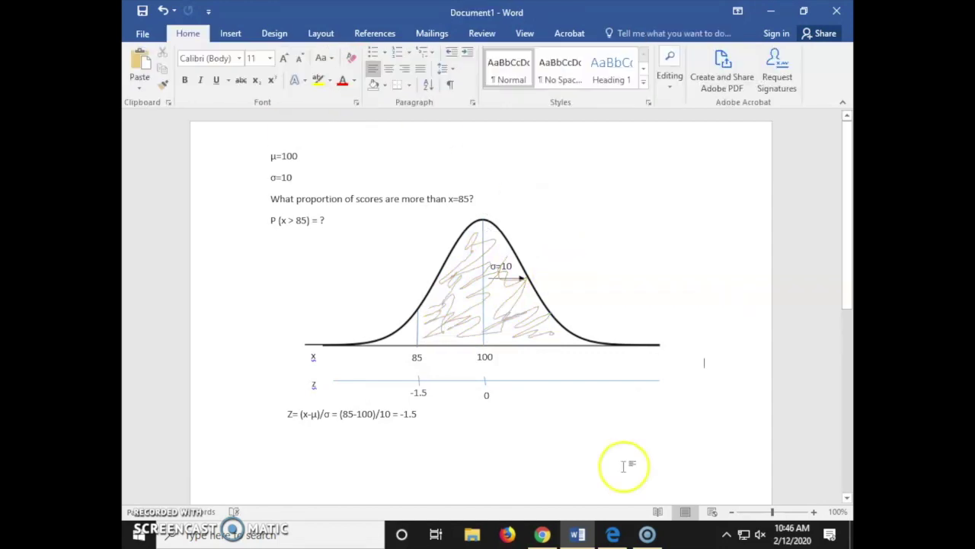
pyautogui.click(616, 535)
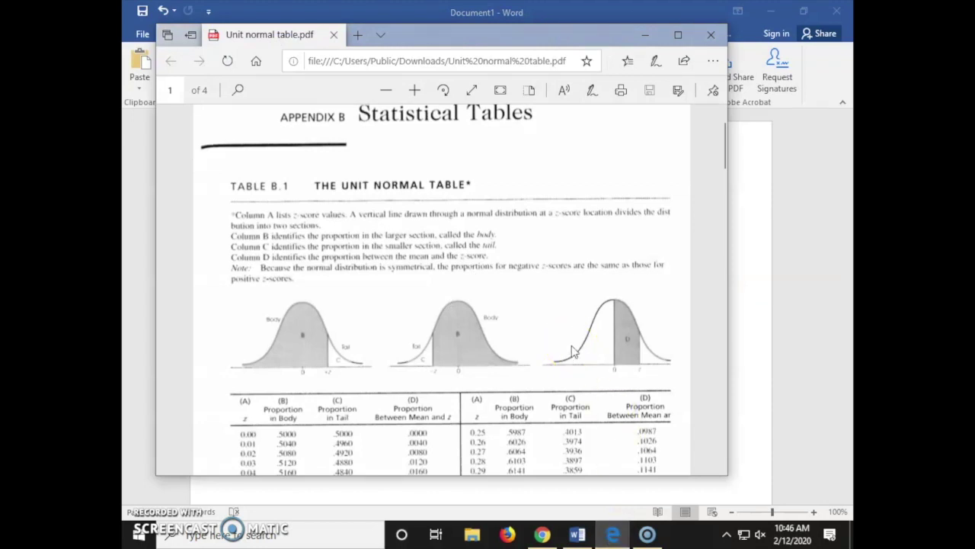
# Scroll the unit normal table to z = 1.50 (body .9332), then return to Word
pyautogui.scroll(-10, 365, 386)
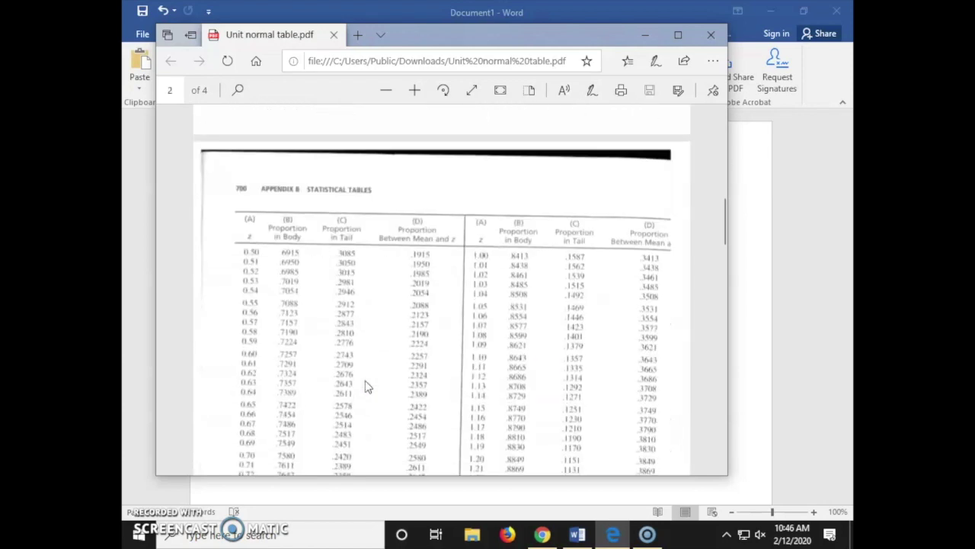
pyautogui.scroll(-10, 365, 386)
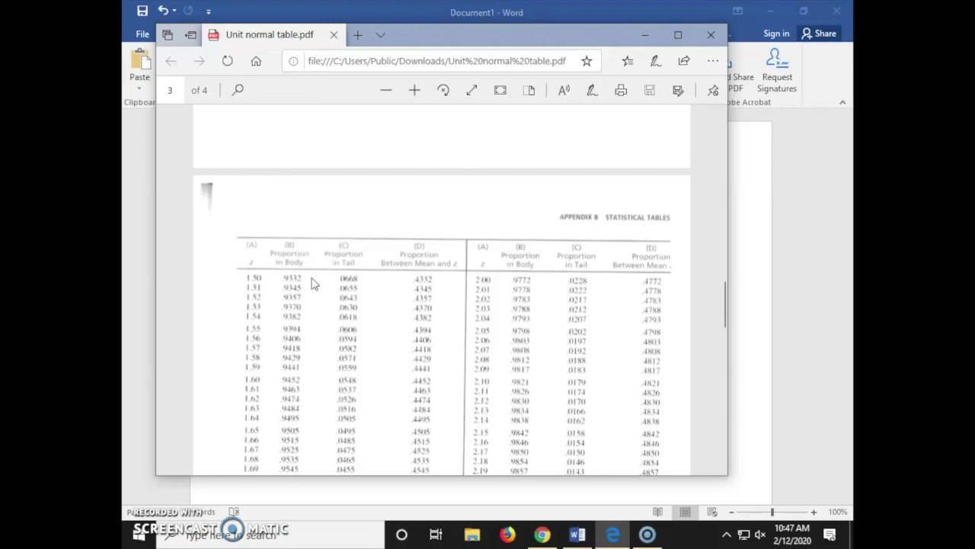
pyautogui.click(646, 32)
# Enter the answer lines 'P (x>85) =' and 'P(z>-1.5) = .9332 or 93.32%' below the formula
pyautogui.scroll(-1, 557, 257)
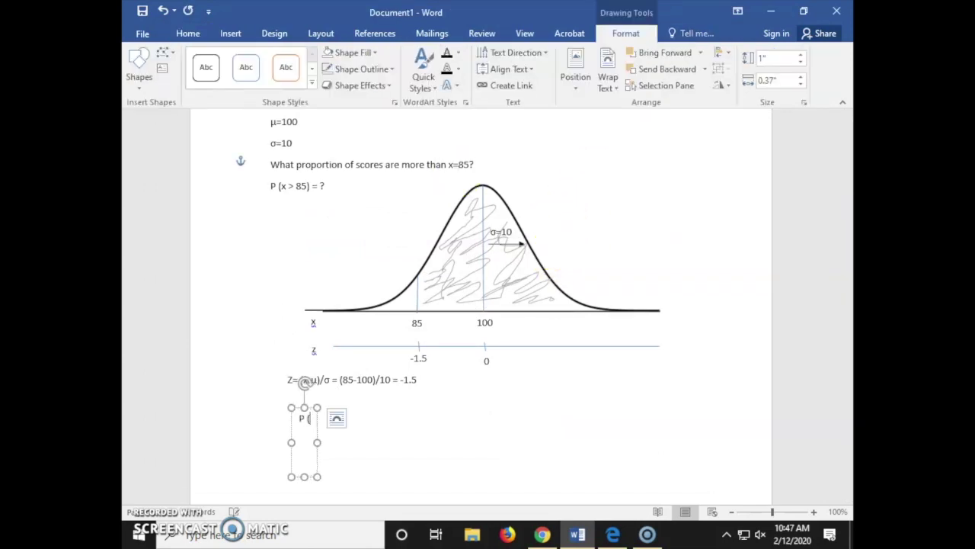
pyautogui.write('>')
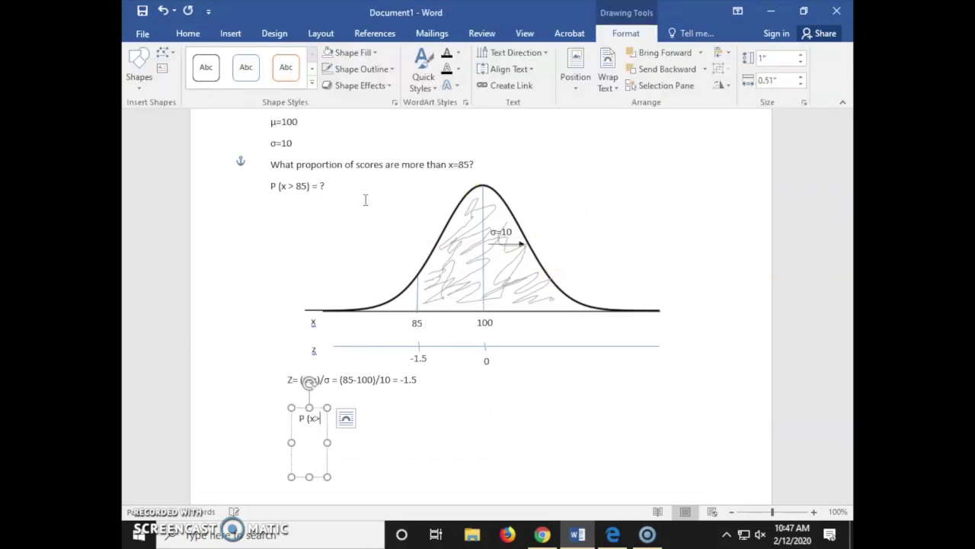
pyautogui.write('85) =')
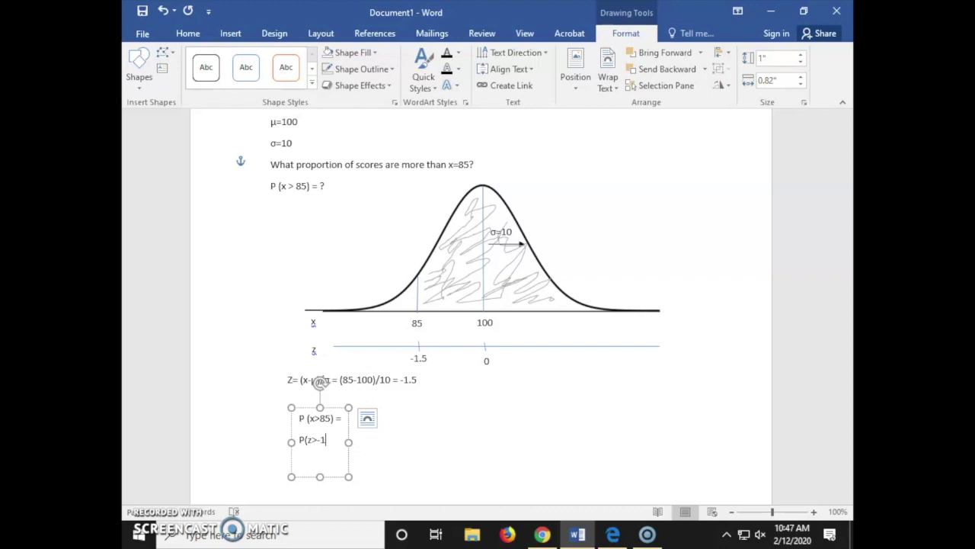
pyautogui.write('= ')
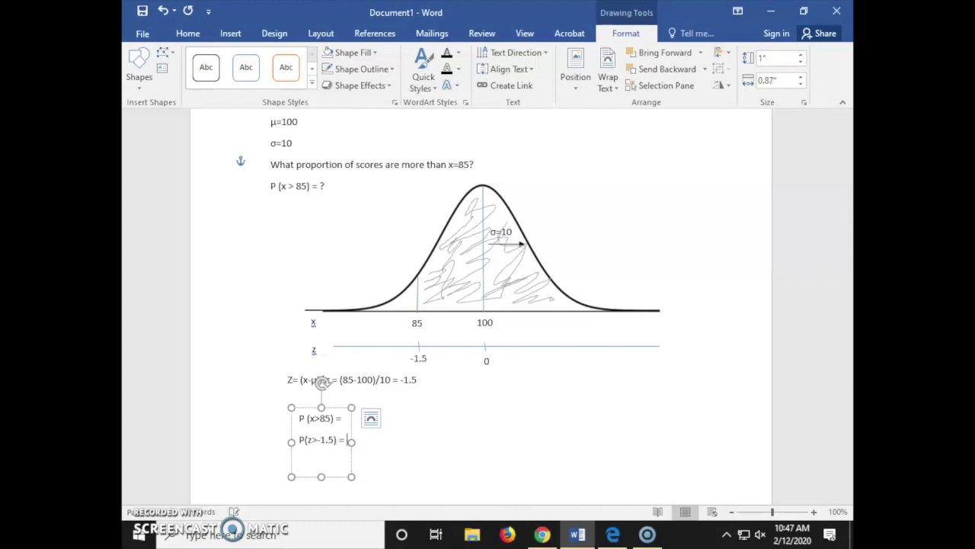
pyautogui.write('.9332')
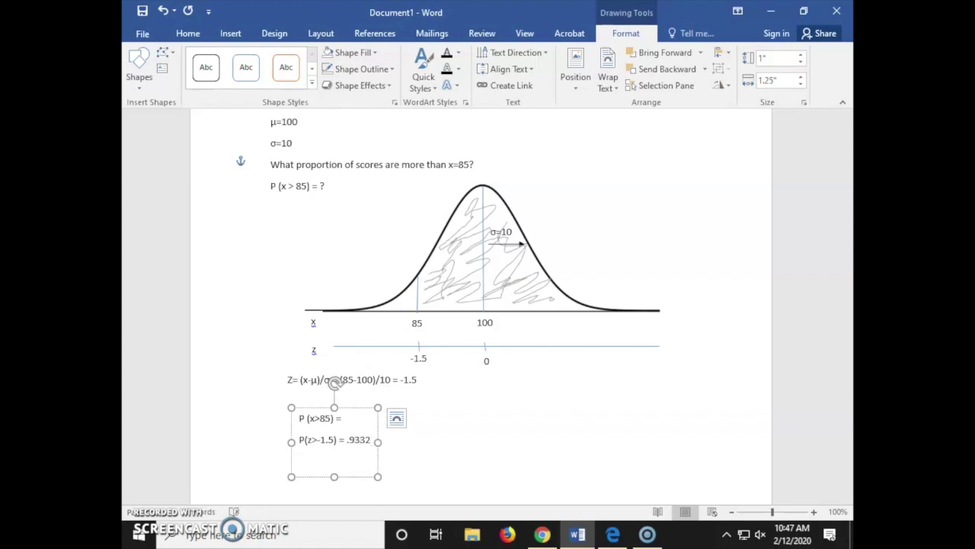
pyautogui.write(' or')
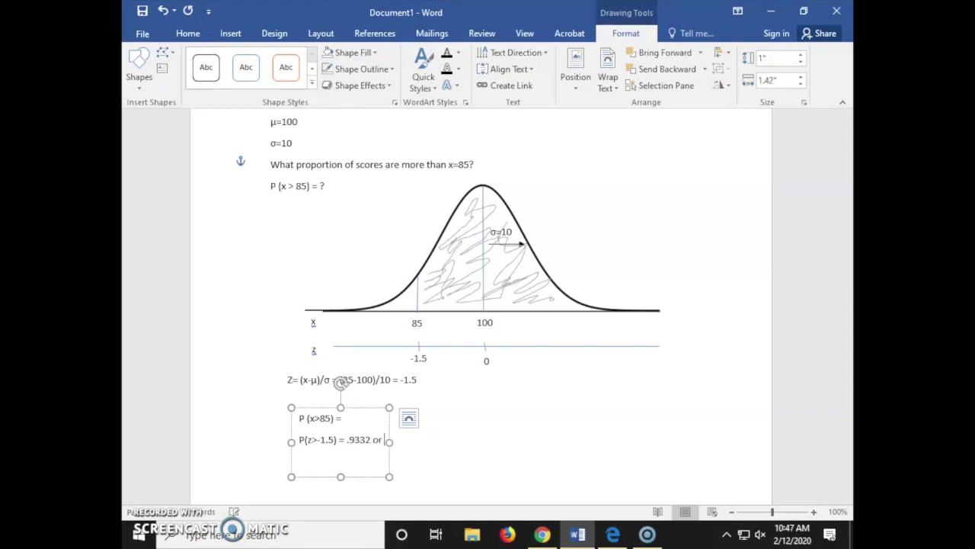
pyautogui.write(' 93.32')
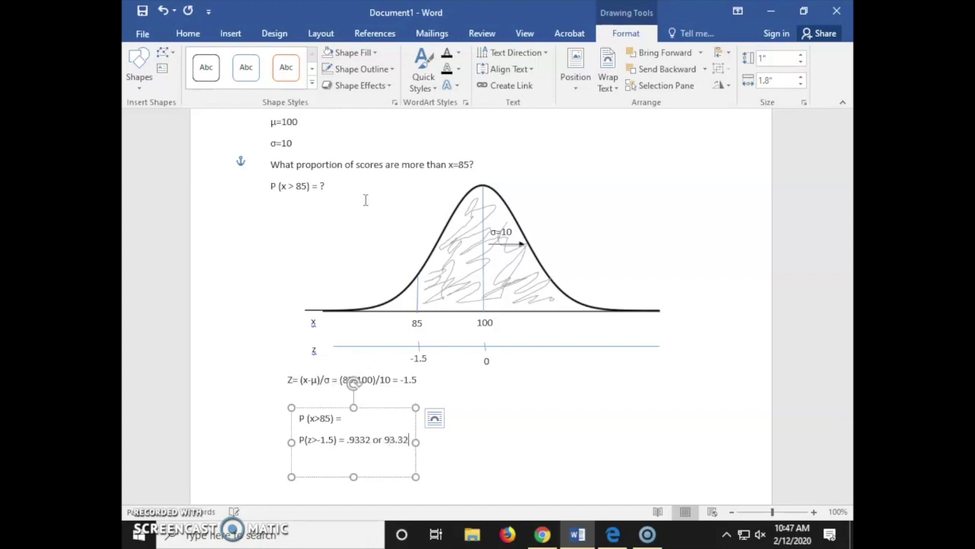
pyautogui.write('%')
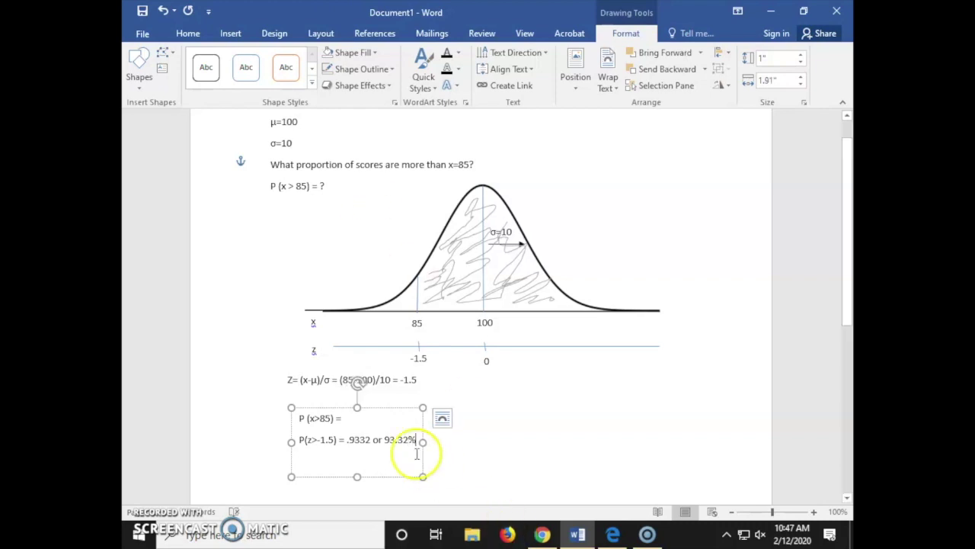
pyautogui.click(591, 401)
pyautogui.press('Escape')
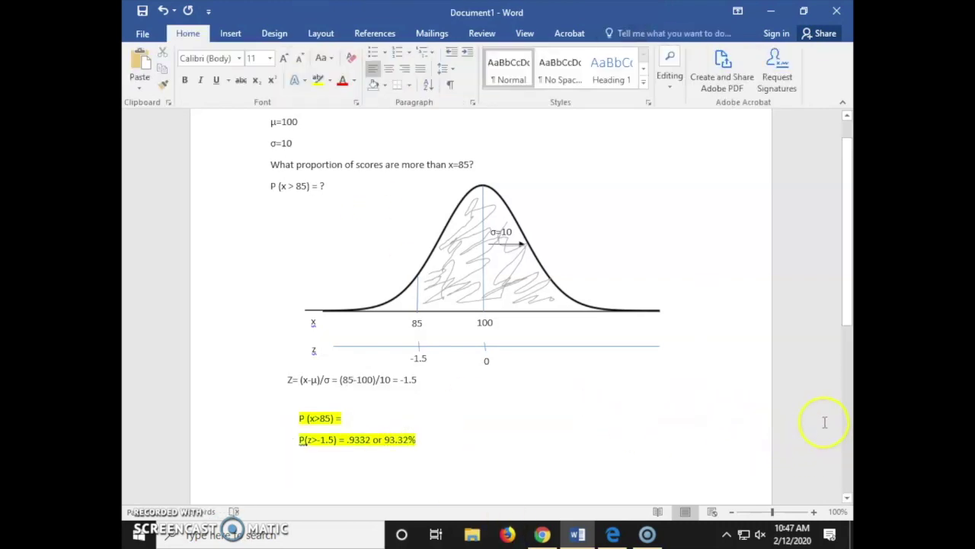